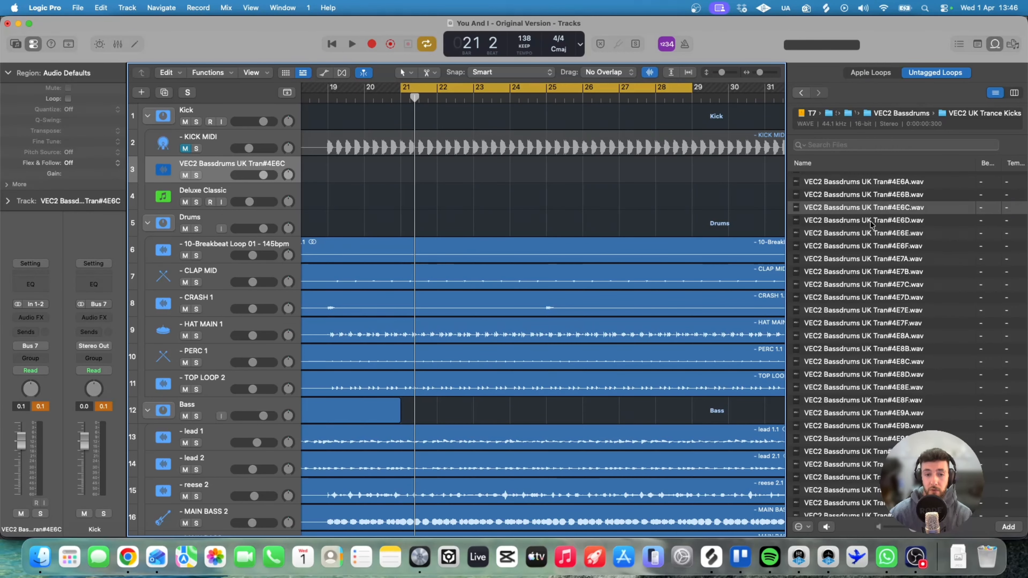
Audition the VEC2 Bassdrums UK Tran#4E6B, #4E6C and #4E6D kick samples in the UK Trance Kicks folder.
left_click(861, 206)
left_click(858, 198)
left_click(859, 208)
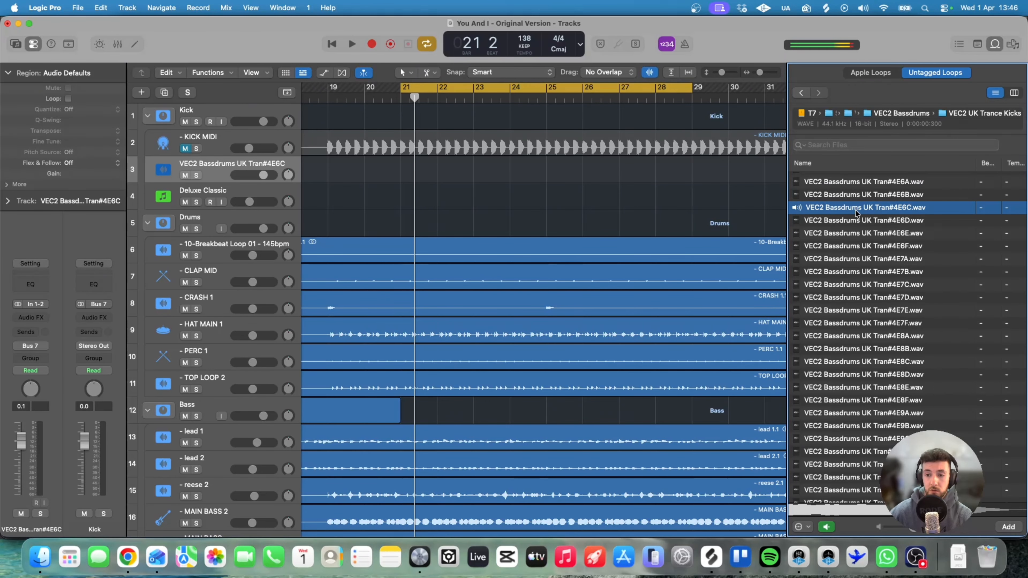
left_click(861, 222)
left_click(858, 207)
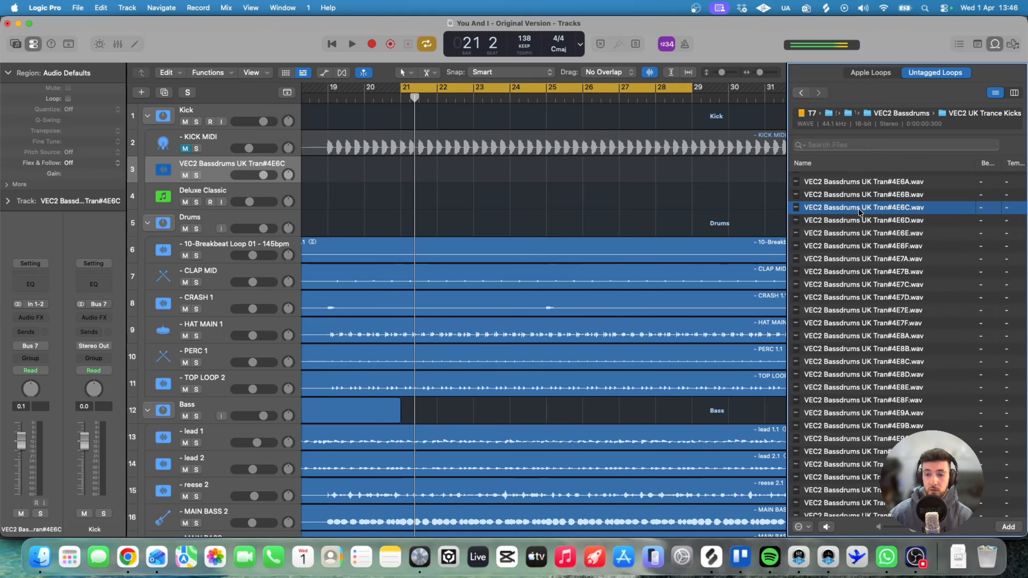
Place VEC2 Bassdrums UK Tran#4E6C.wav on the audio track under KICK MIDI at bar 21 and repeat it through bar 24.
left_click_drag(859, 208, 440, 173)
key("super+r")
key("super+r")
left_click_drag(488, 165, 391, 175)
key("super+r")
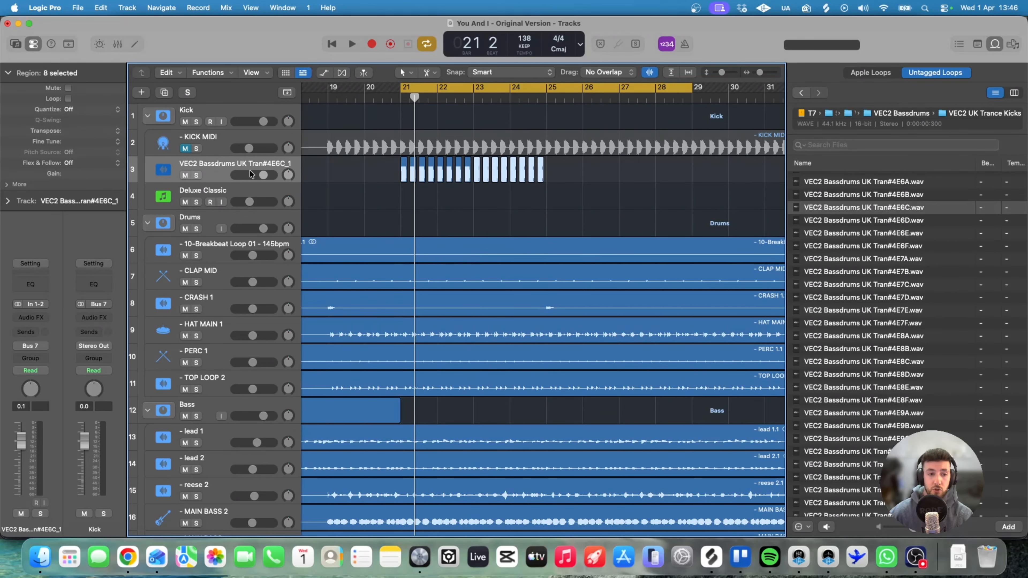
Lower the #4E6C kick track's volume to -10.6 dB, play it against the arrangement, and select all its regions.
left_click_drag(264, 175, 255, 175)
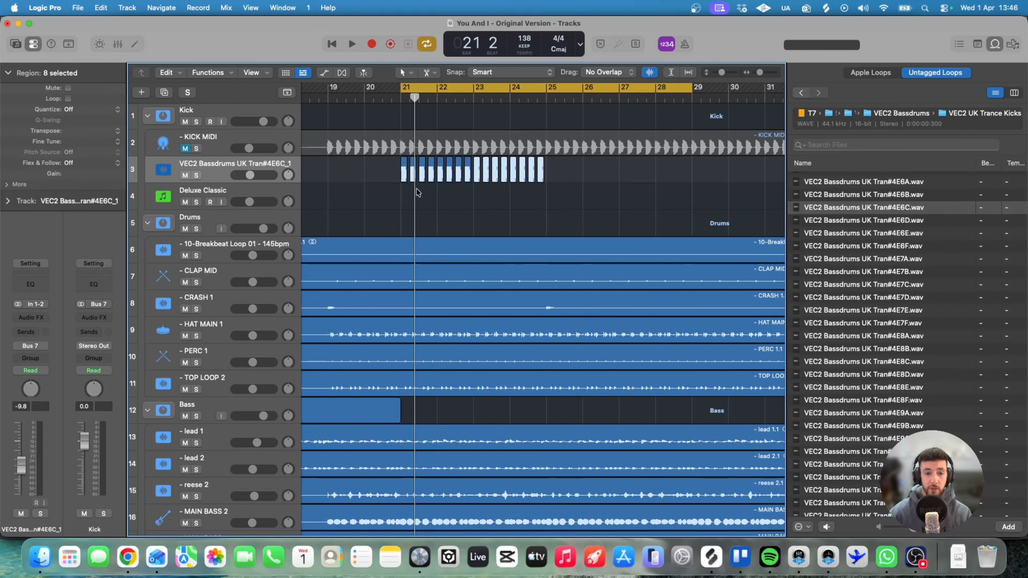
key("space")
left_click_drag(250, 174, 249, 175)
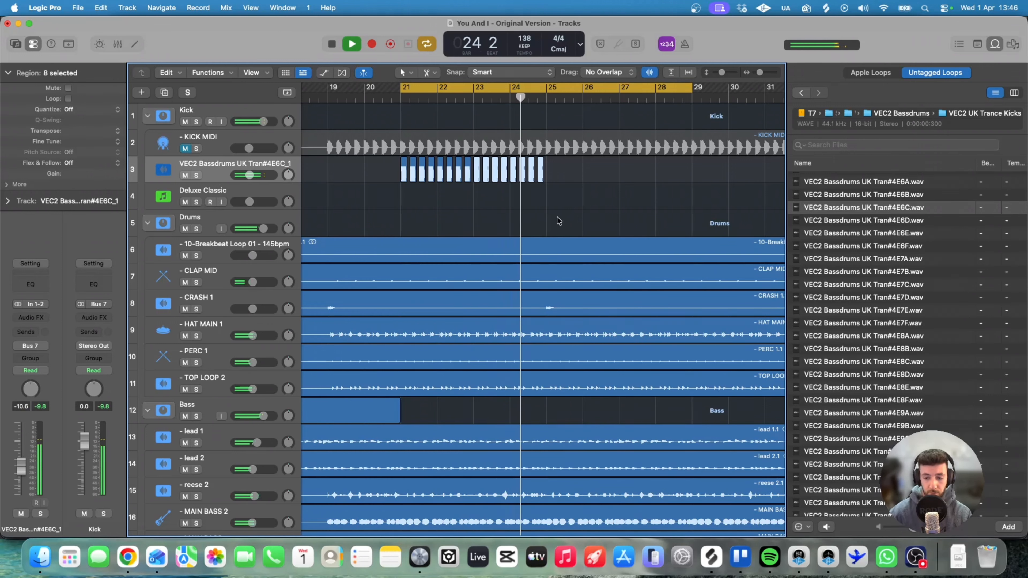
key("space")
left_click_drag(589, 167, 376, 181)
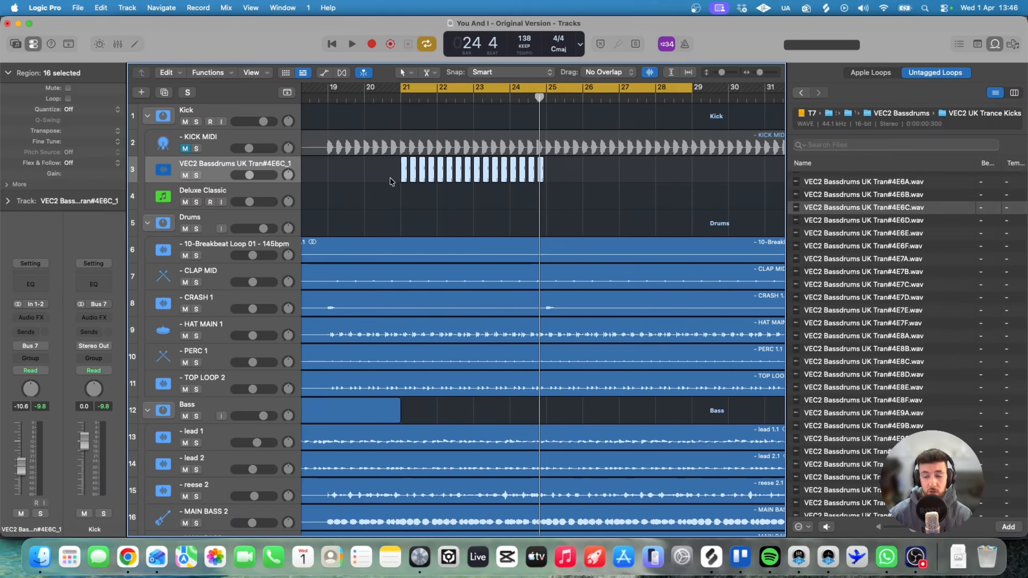
Audition further kick samples in the UK Trance Kicks folder, from VEC2 Bassdrums UK Tran#4E6D to #4E7E.
left_click(883, 219)
left_click(884, 233)
left_click(885, 244)
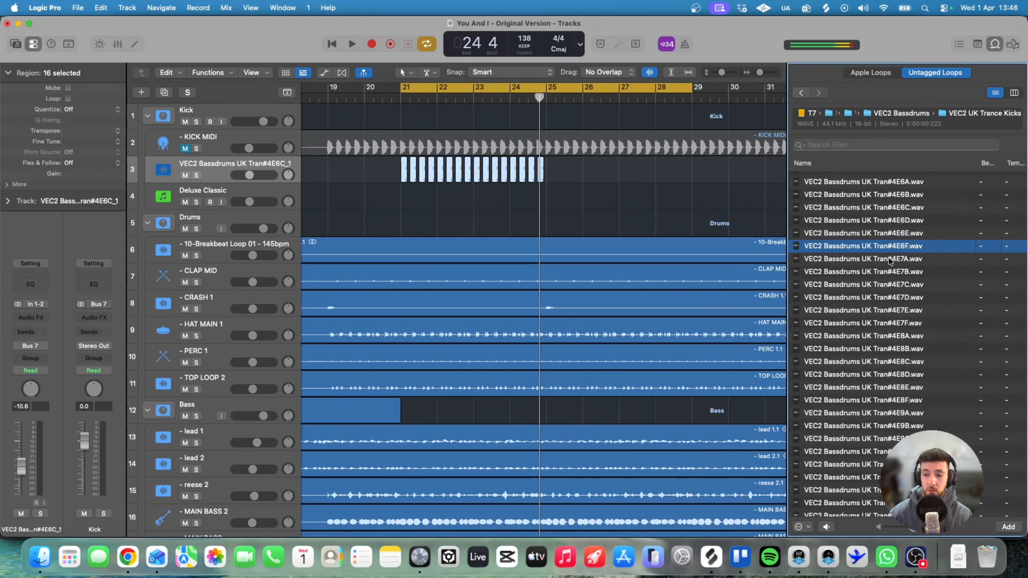
left_click(889, 259)
left_click(891, 272)
left_click(895, 285)
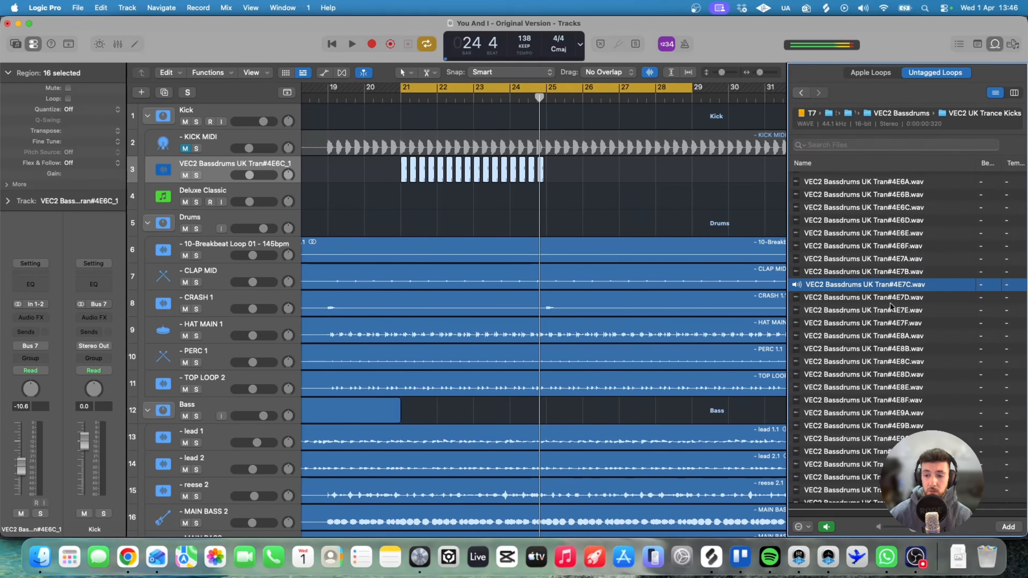
left_click(894, 300)
left_click(893, 310)
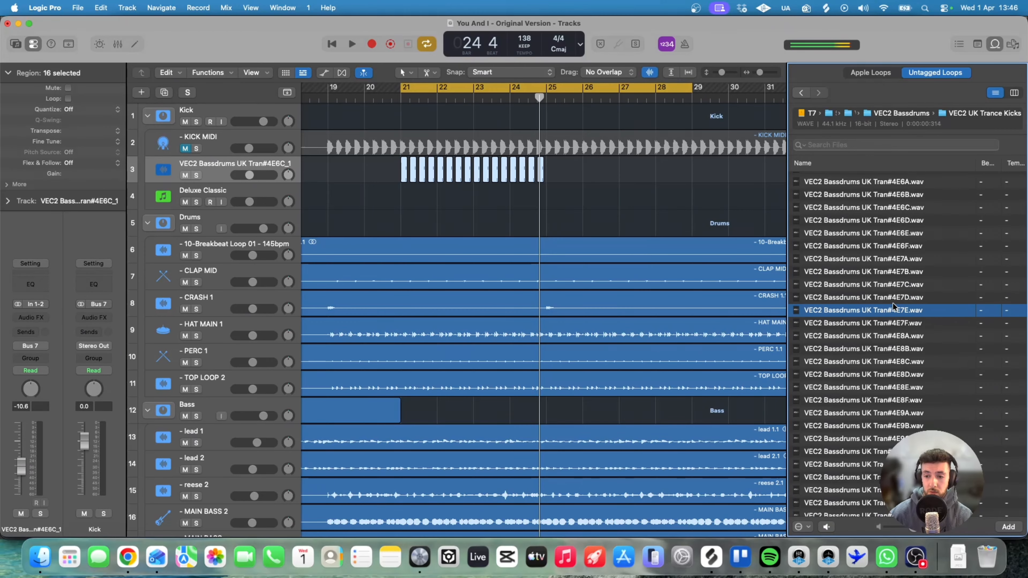
left_click(892, 299)
Replace the #4E6C kick regions with VEC2 Bassdrums UK Tran#4E7D.wav at bar 21, repeated through bar 24.
left_click_drag(603, 170, 402, 171)
key("Delete")
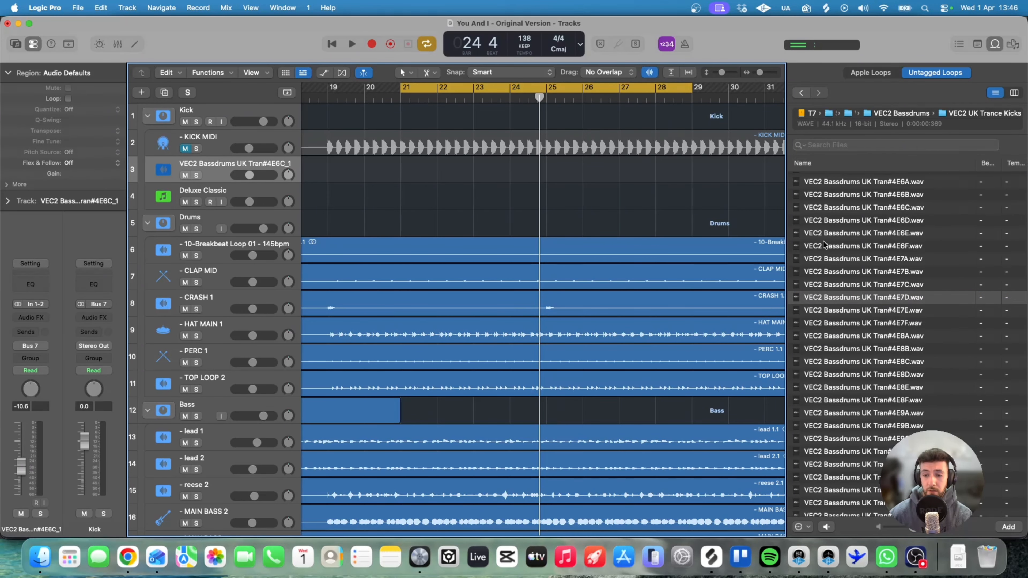
left_click_drag(830, 298, 404, 170)
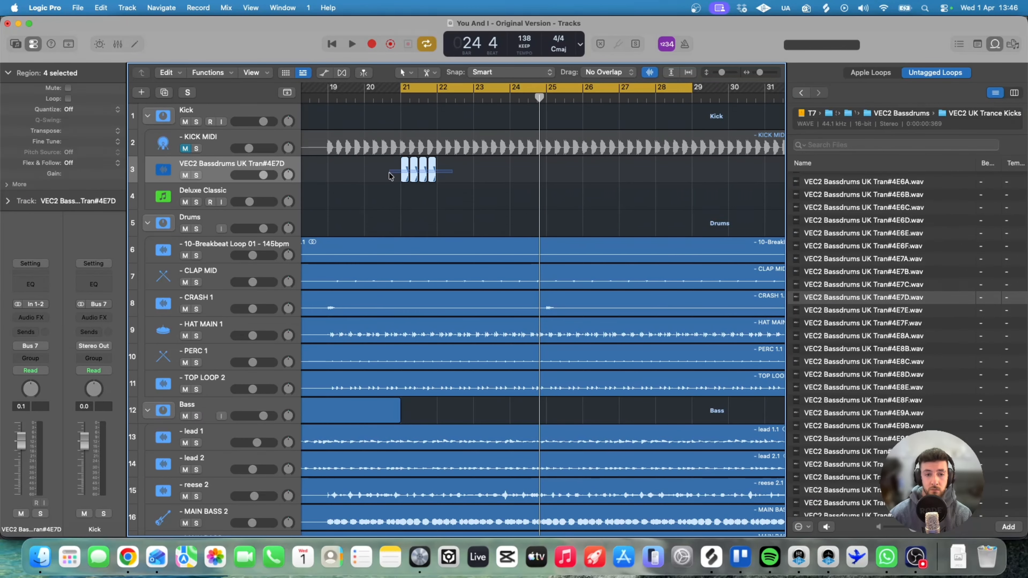
key("super+r")
During playback, shorten the cycle range to bars 21 to 25 and lower the #4E7D kick track's volume to -13.4 dB.
key("space")
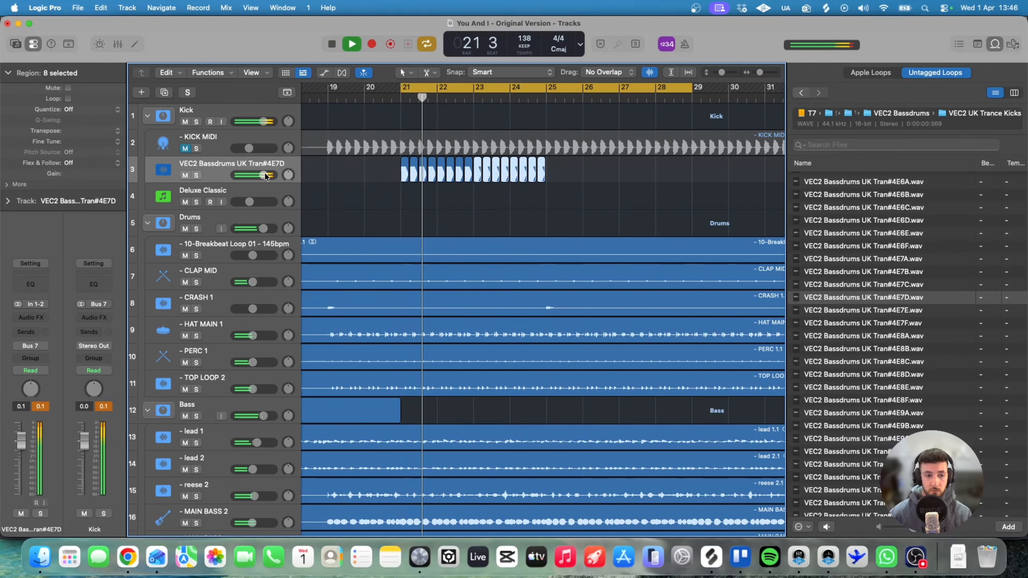
left_click_drag(264, 176, 243, 178)
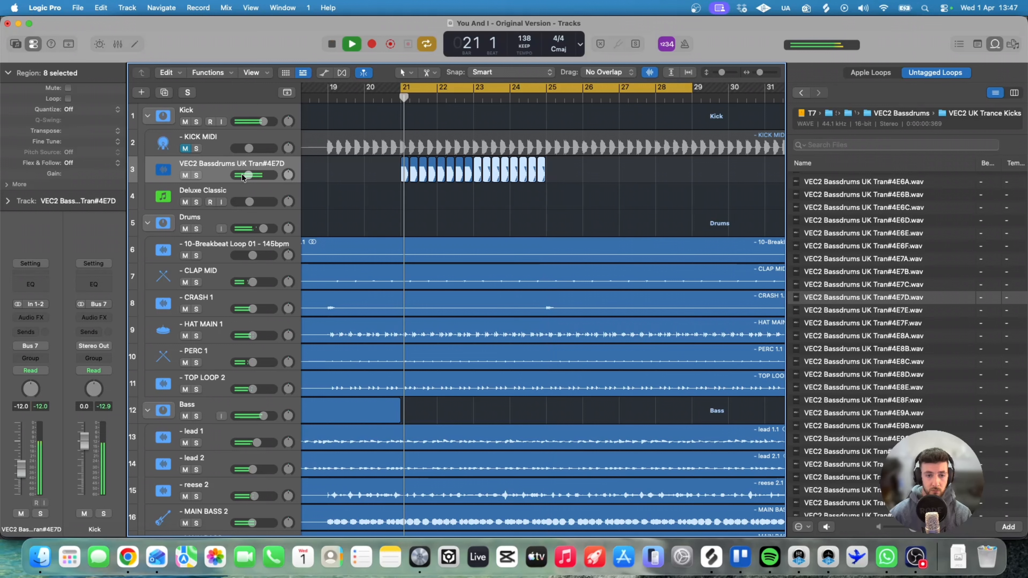
left_click(546, 89)
left_click_drag(547, 91, 402, 90)
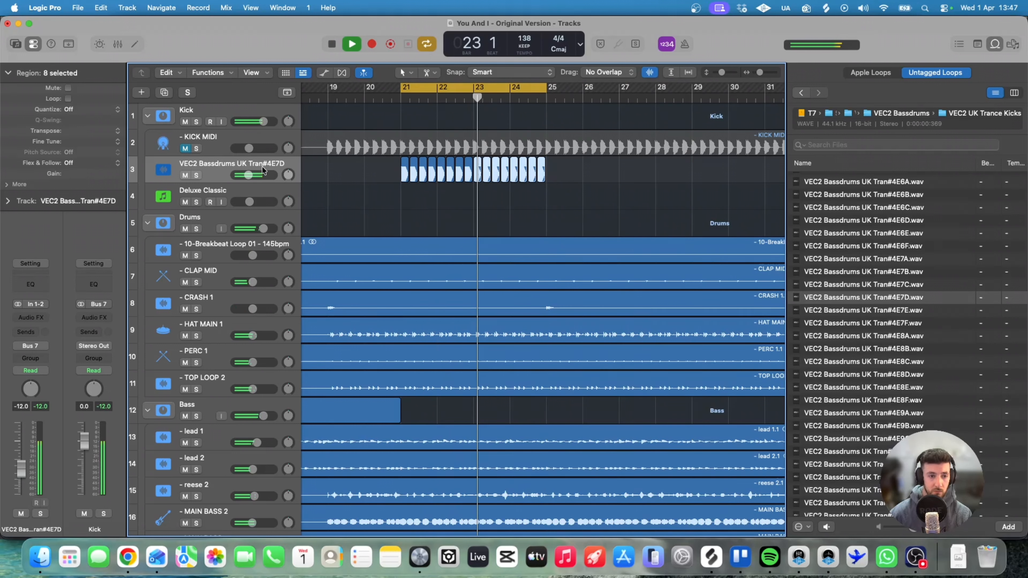
left_click_drag(245, 176, 241, 176)
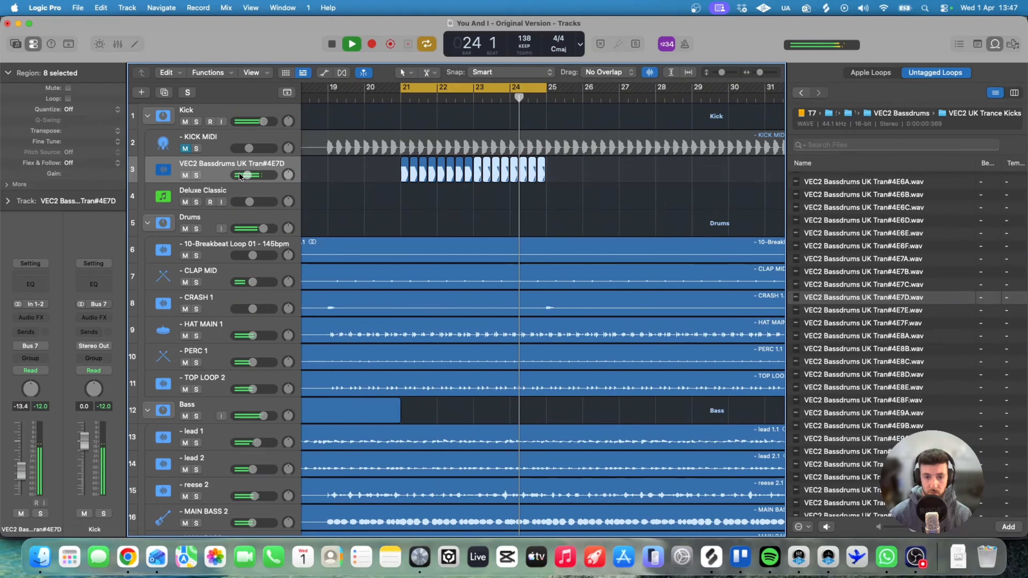
key("space")
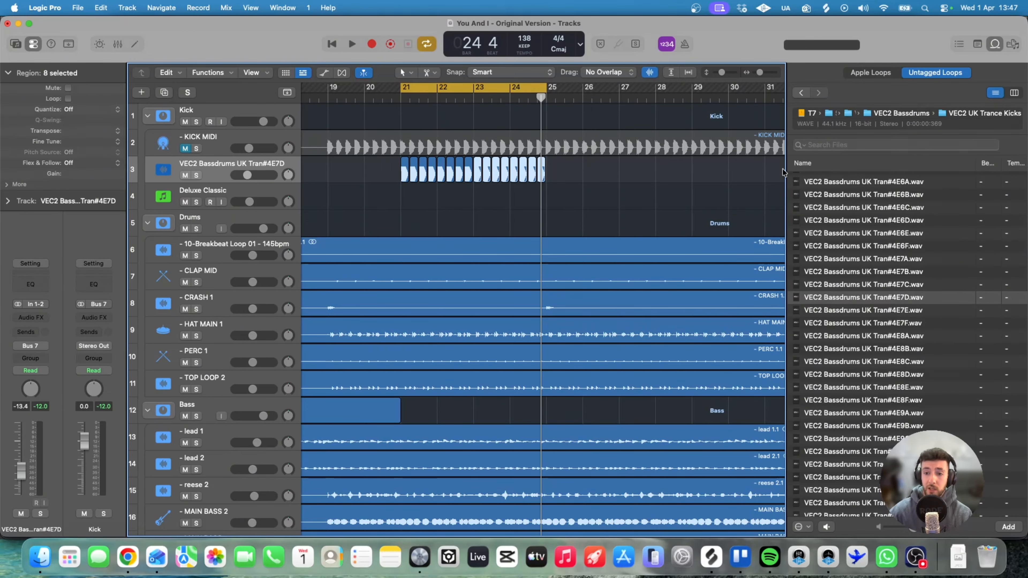
Close the loop browser, select the Deluxe Classic instrument track, and switch to Splice.
key("o")
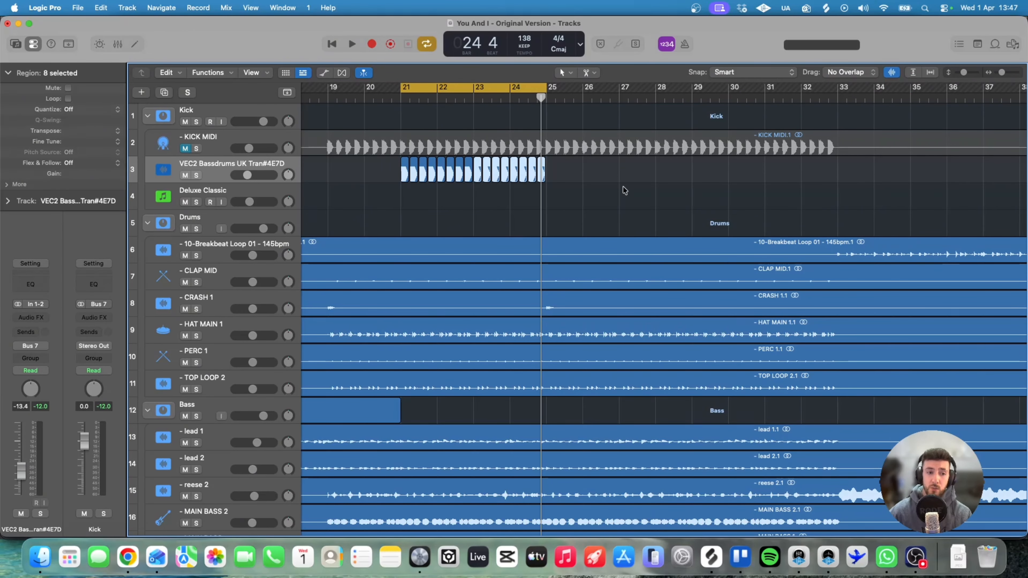
left_click(454, 213)
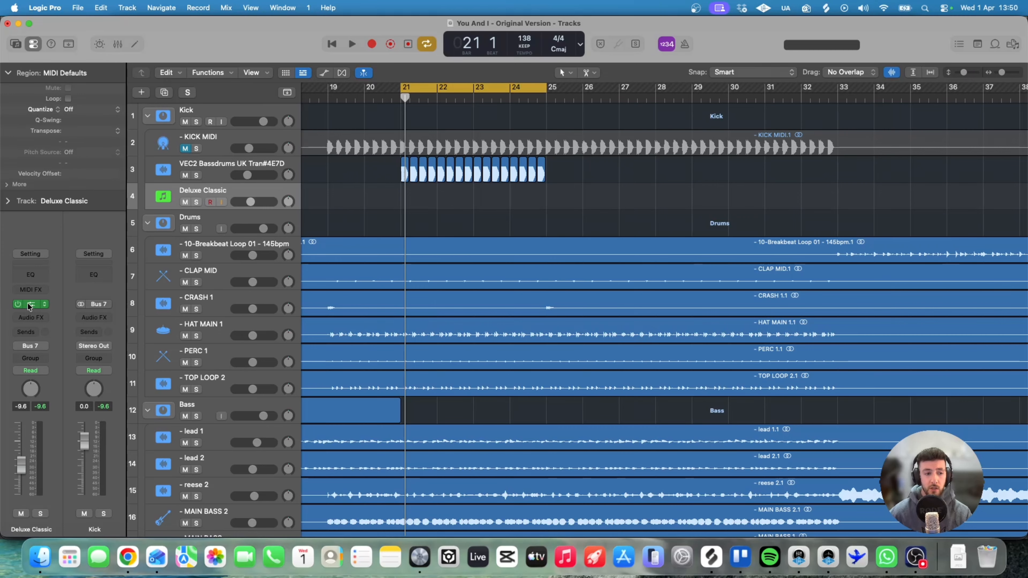
left_click(711, 563)
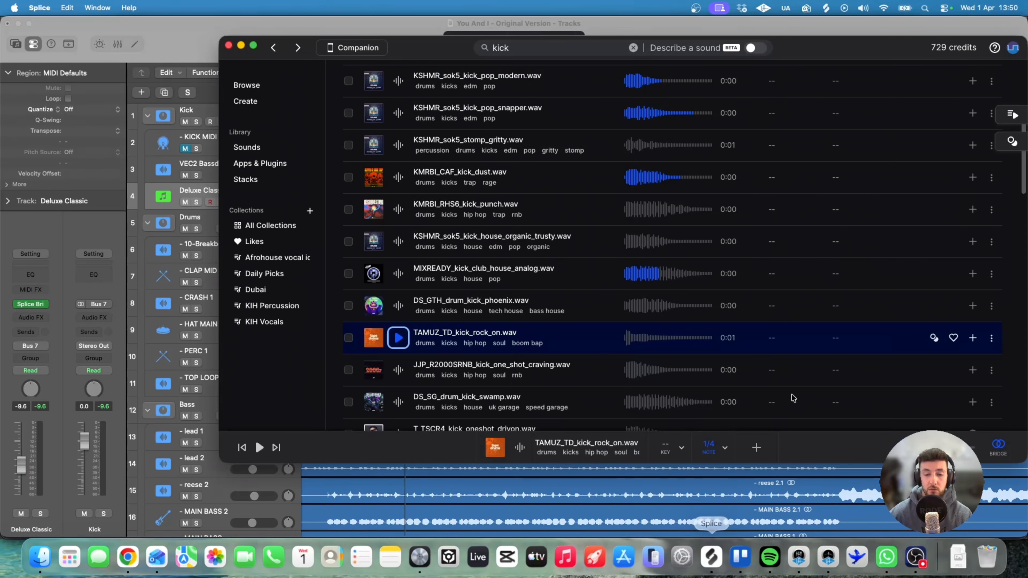
Turn Splice's Bridge connection off and back on.
left_click(998, 445)
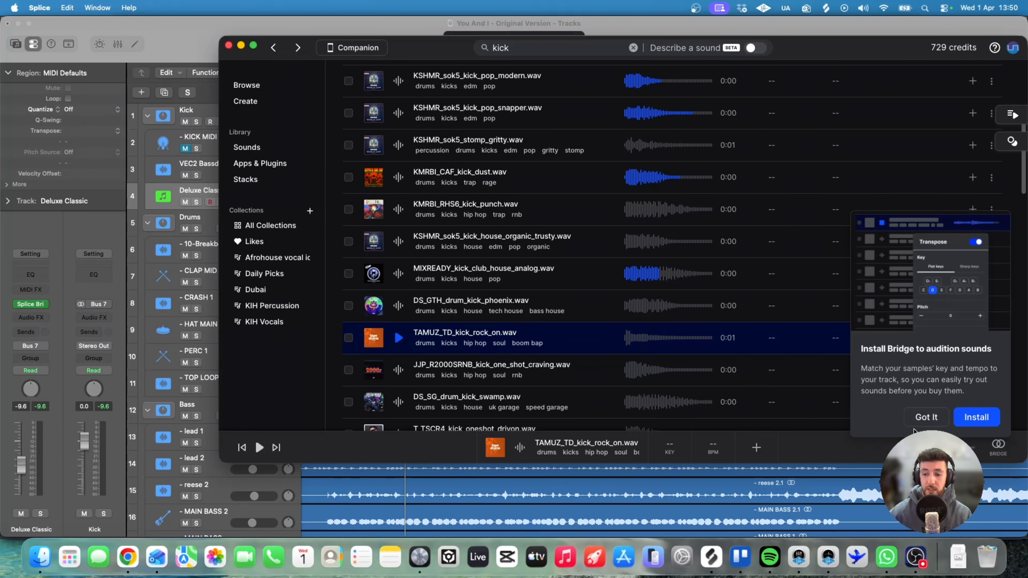
left_click(926, 417)
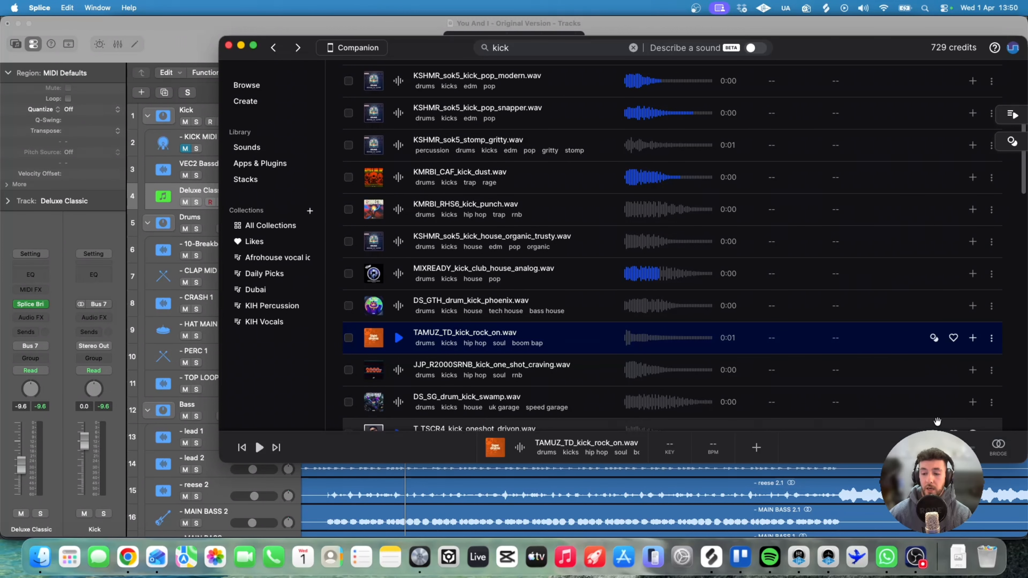
left_click(999, 445)
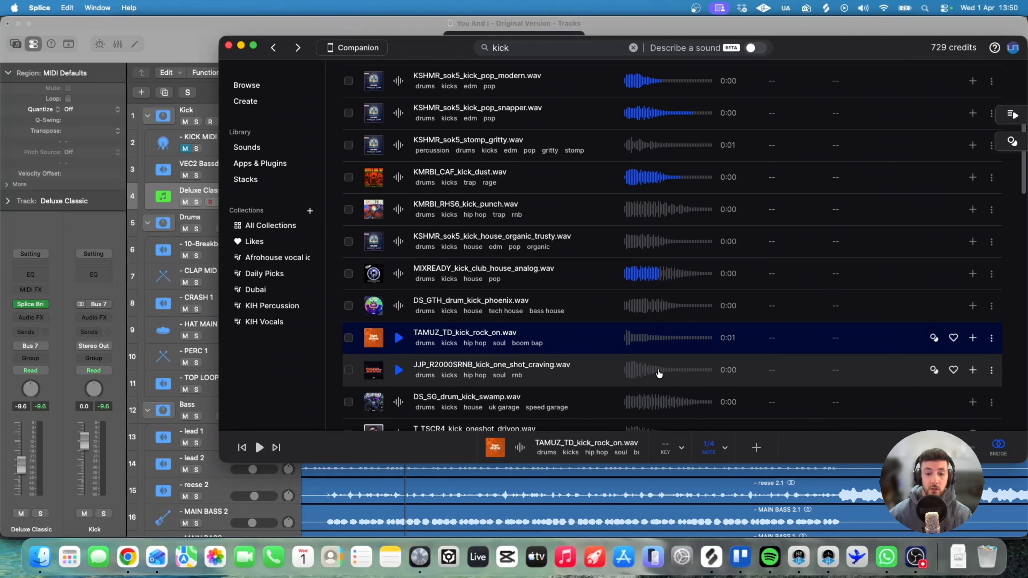
Examine the Repeat options that loop one-shots by note or bar at the DAW tempo.
left_click(715, 449)
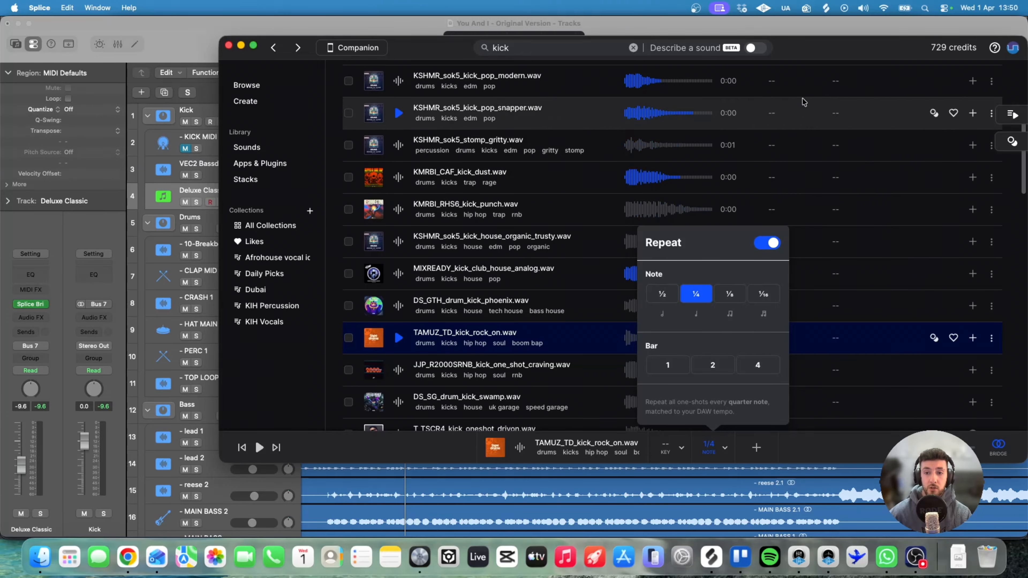
scroll(619, 146, "up", 10)
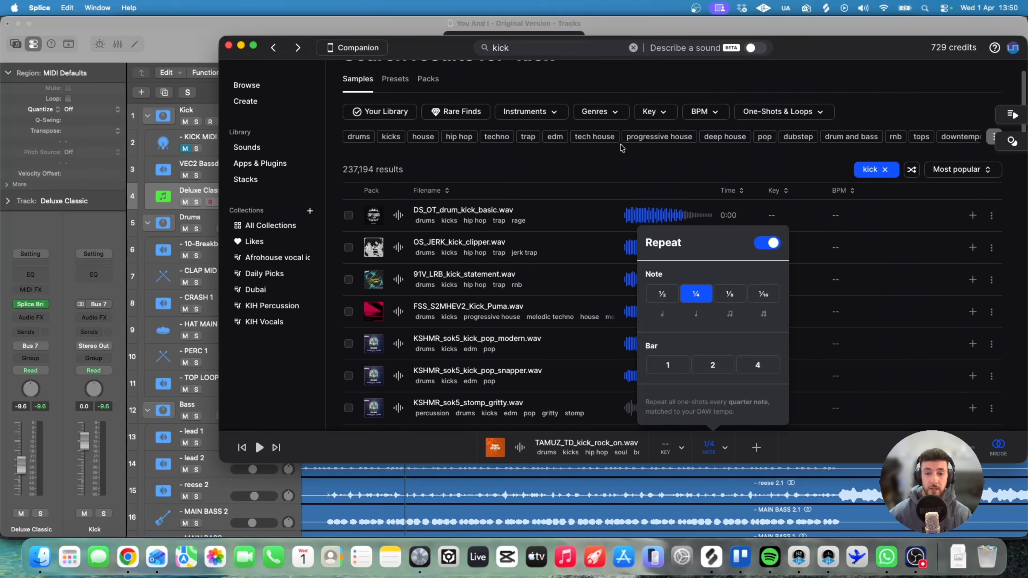
left_click(615, 114)
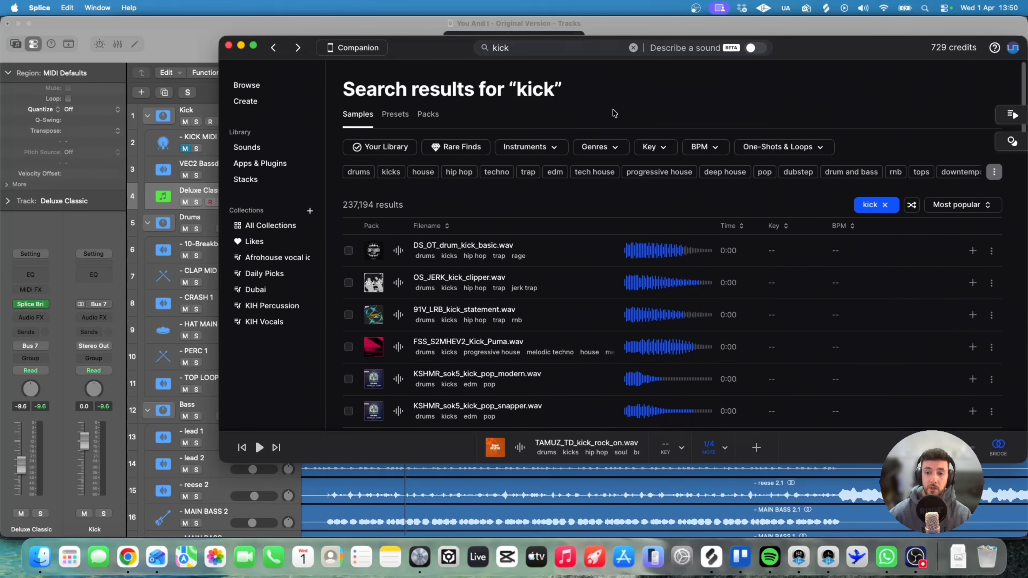
Filter the Splice samples by the kicks and house tags, and remove the "kick" search term.
left_click(391, 172)
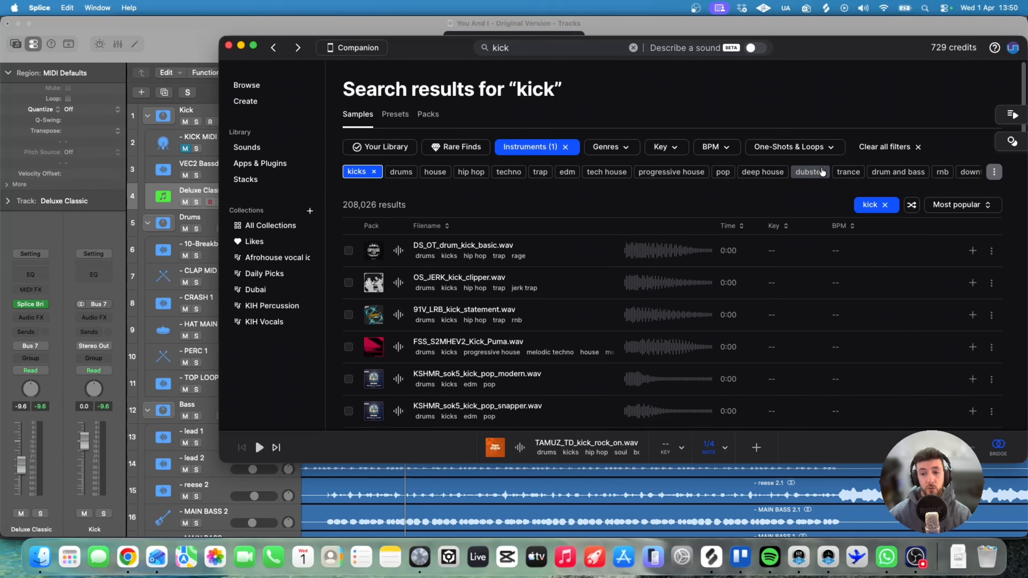
left_click(885, 204)
left_click(435, 171)
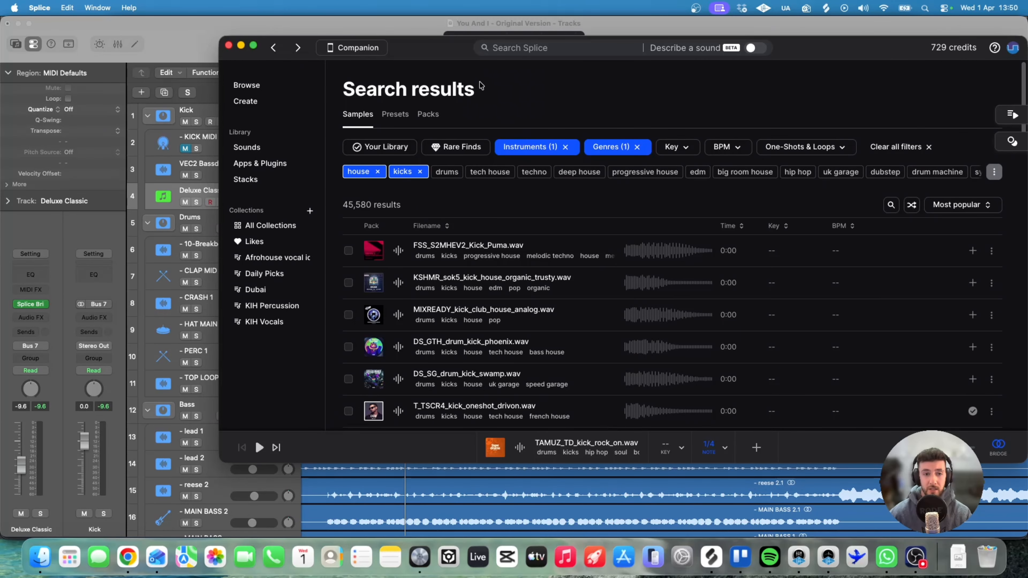
left_click_drag(442, 53, 534, 59)
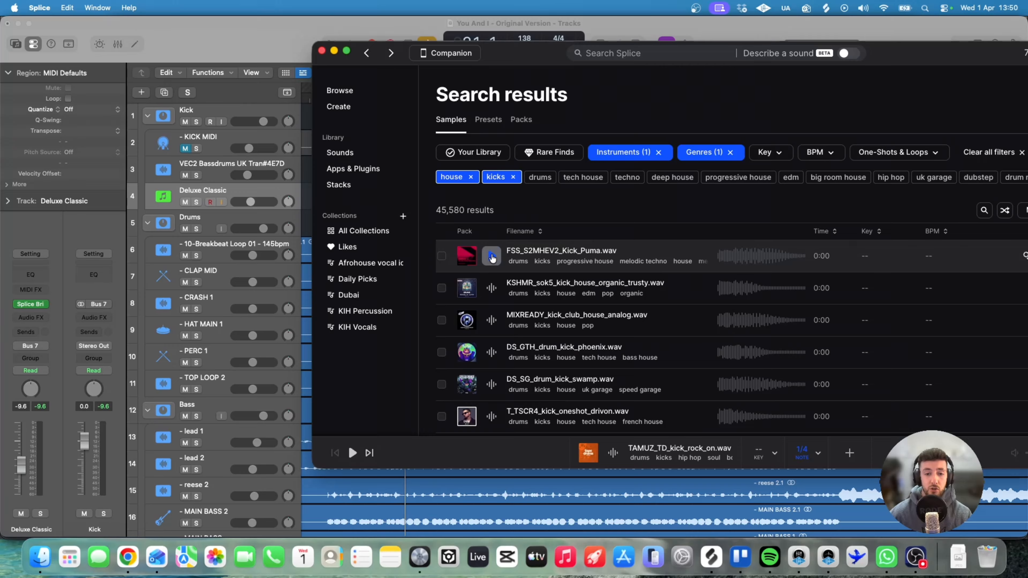
Switch to Logic Pro, mute the VEC2 Bassdrums UK Tran#4E7D track, and select the Deluxe Classic track.
key("super+Tab")
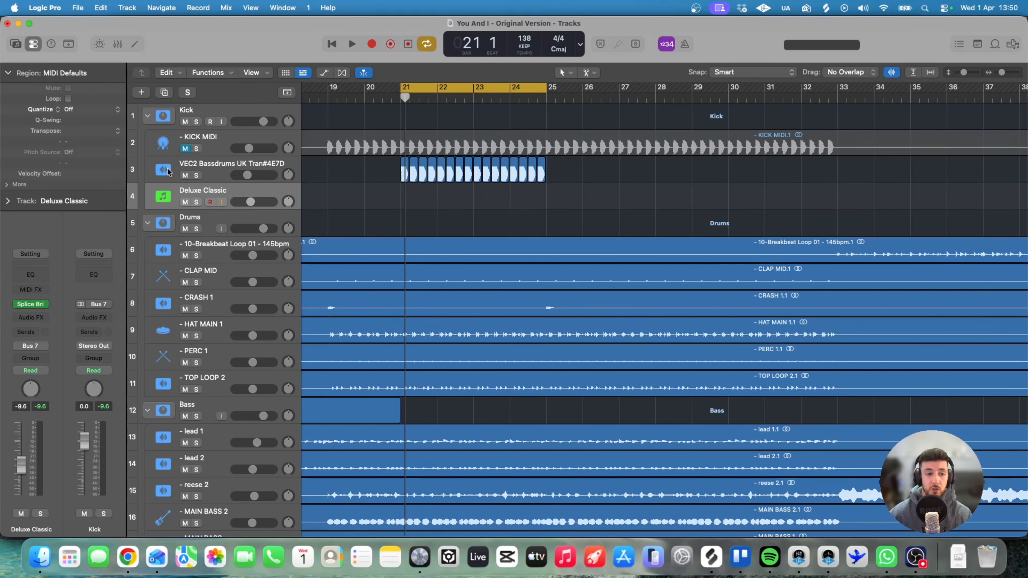
left_click(191, 165)
left_click(185, 176)
left_click(222, 189)
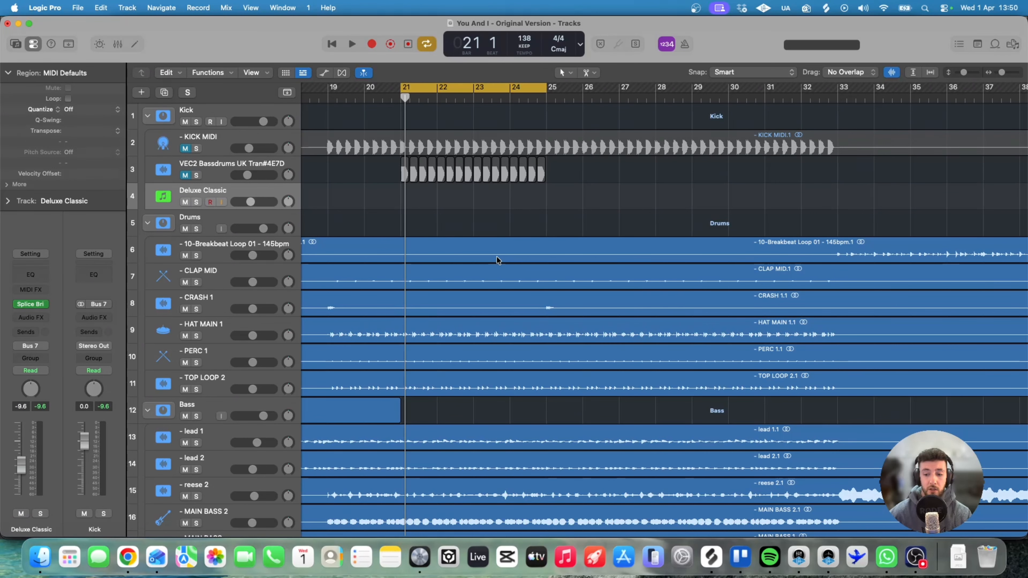
Start project playback, switch to Splice and audition the FSS_S2MHEV2_Kick_Puma and KSHMR_sok5_kick_house_organic_trusty samples against the mix.
key("space")
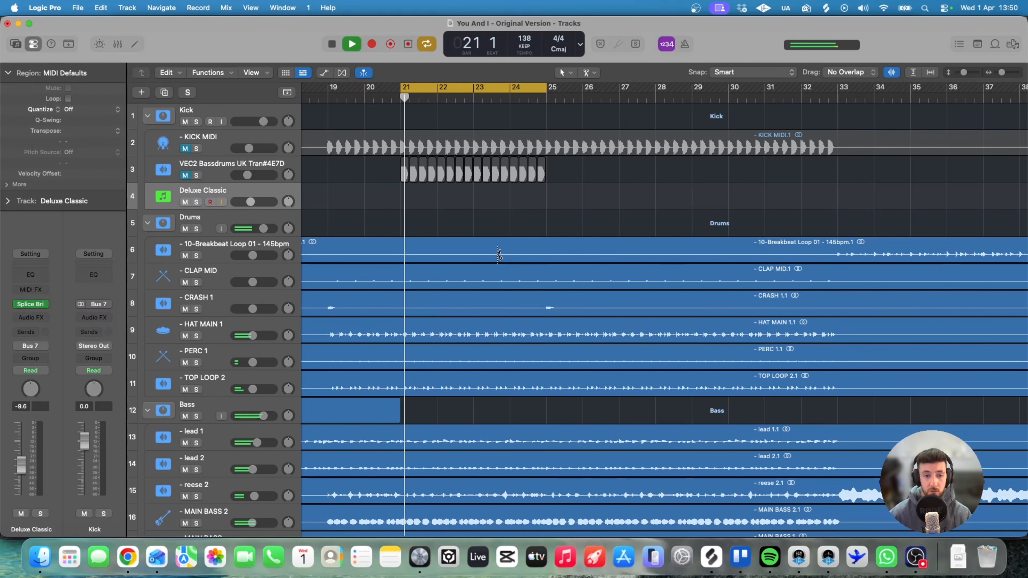
key("super+Tab")
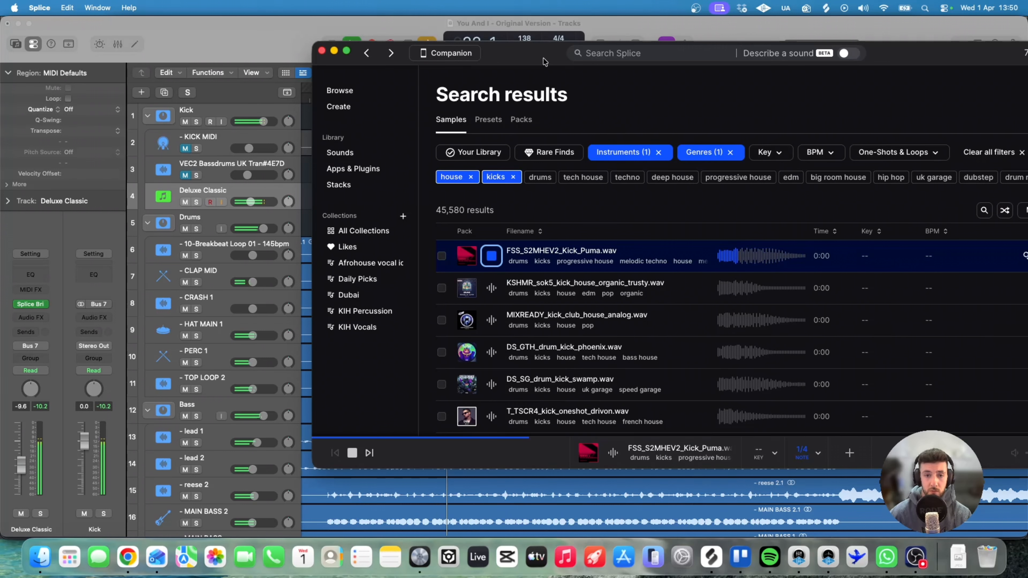
left_click_drag(544, 60, 446, 37)
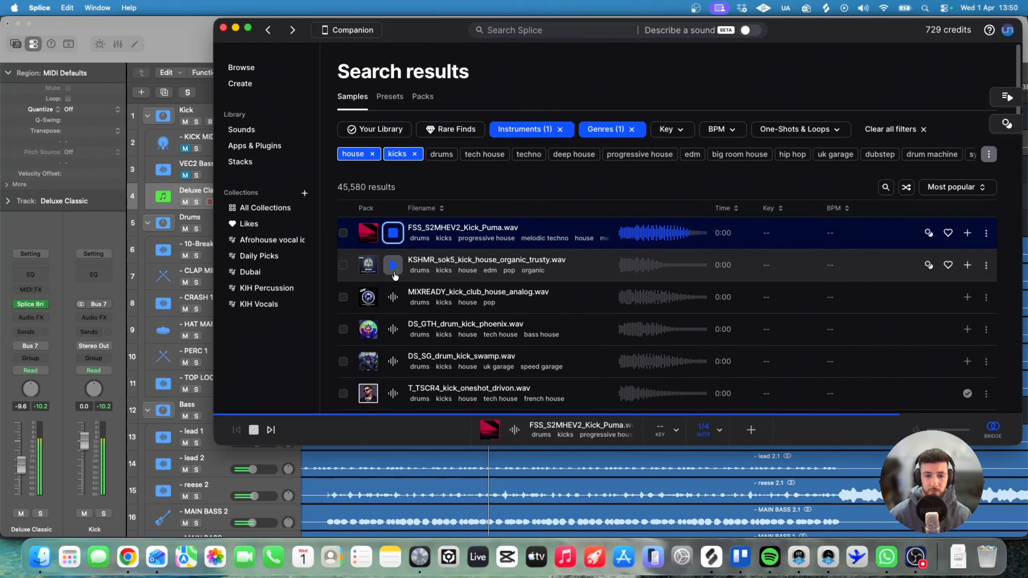
left_click(402, 278)
scroll(399, 268, "down", 3)
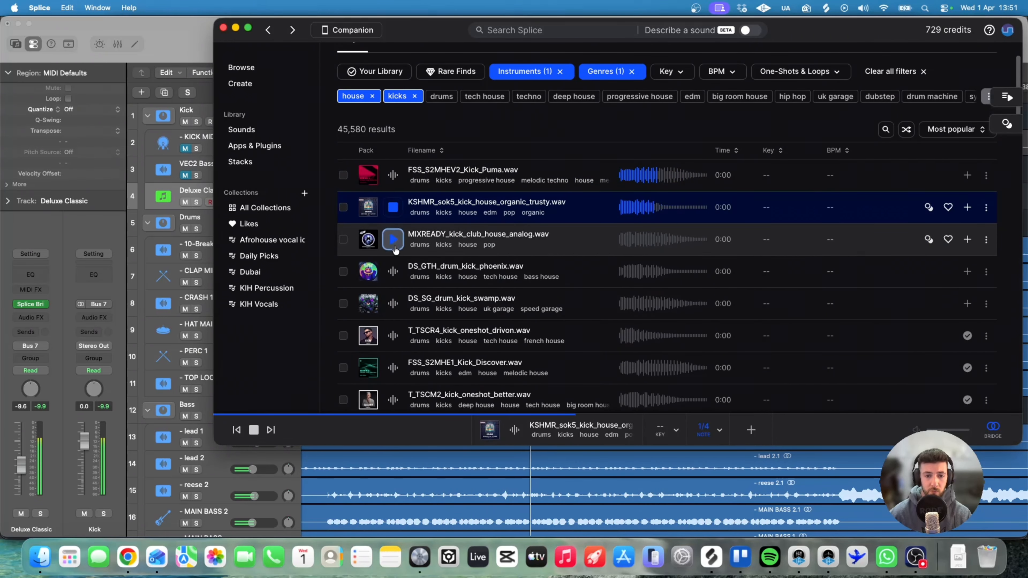
Audition the MIXREADY_kick_club_house_analog, DS_GTH_drum_kick_phoenix and T_TSCR4_kick_oneshot_drivon samples against the playing project.
left_click(394, 243)
scroll(395, 251, "down", 1)
left_click(395, 260)
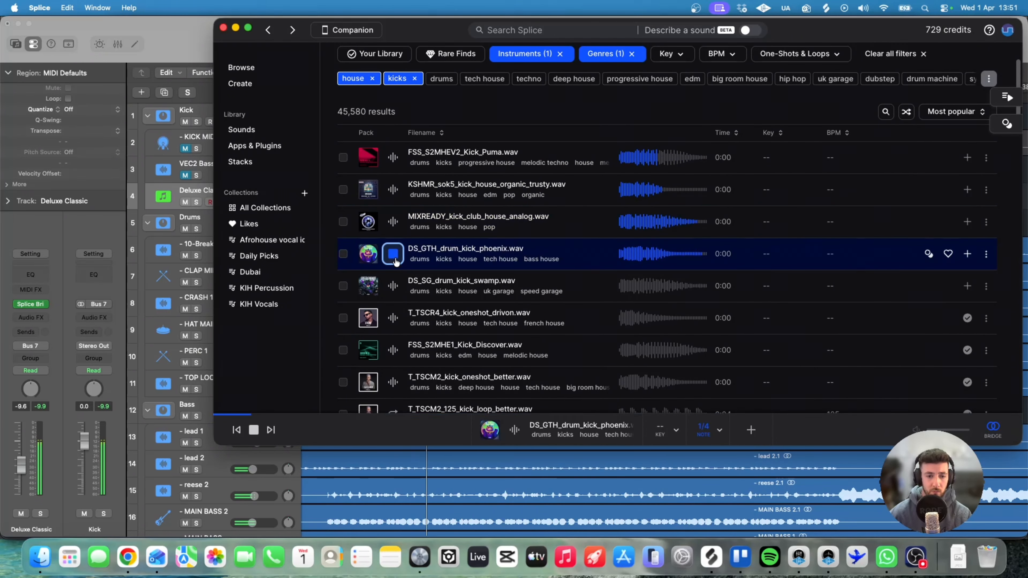
scroll(395, 260, "down", 2)
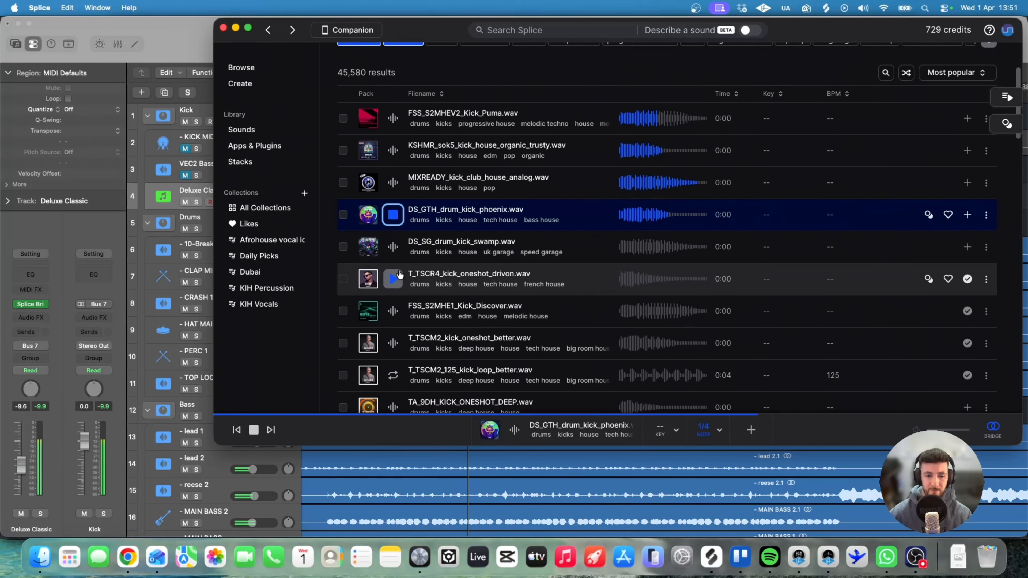
left_click(396, 278)
scroll(396, 278, "down", 1)
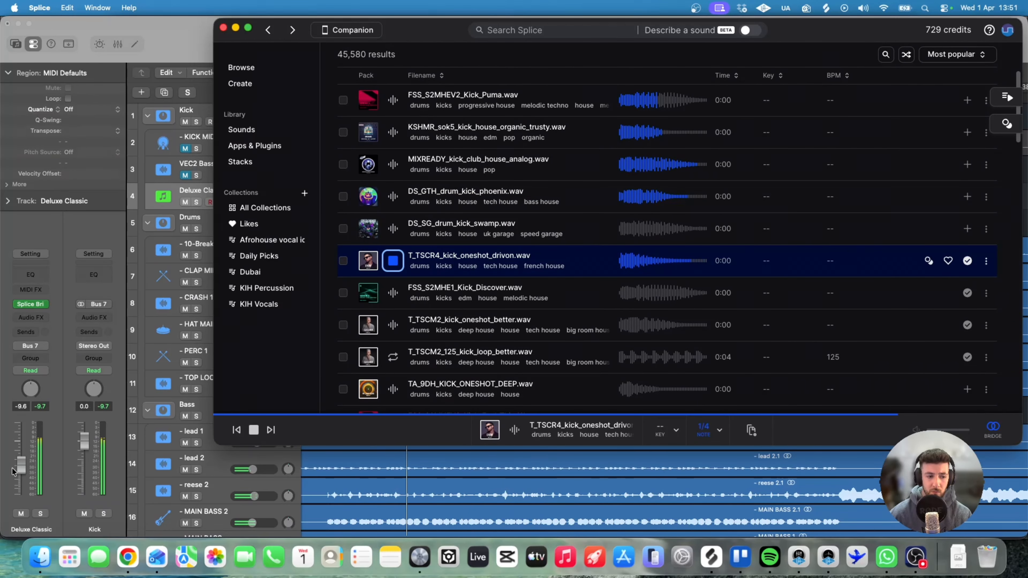
Raise the Deluxe Classic channel volume to -8.8 dB while the drivon kick plays, and stop playback.
left_click_drag(22, 466, 22, 464)
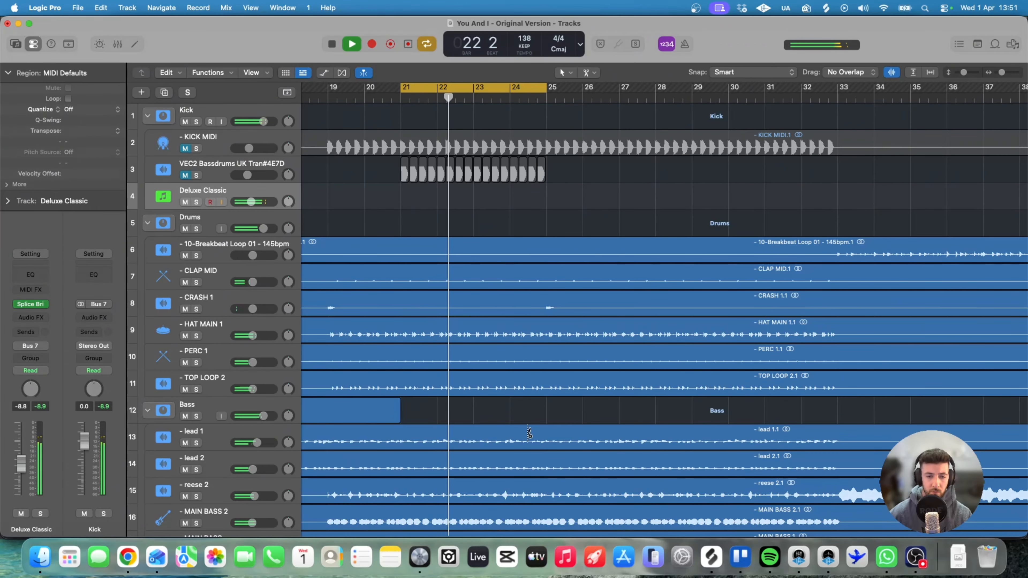
key("super+Tab")
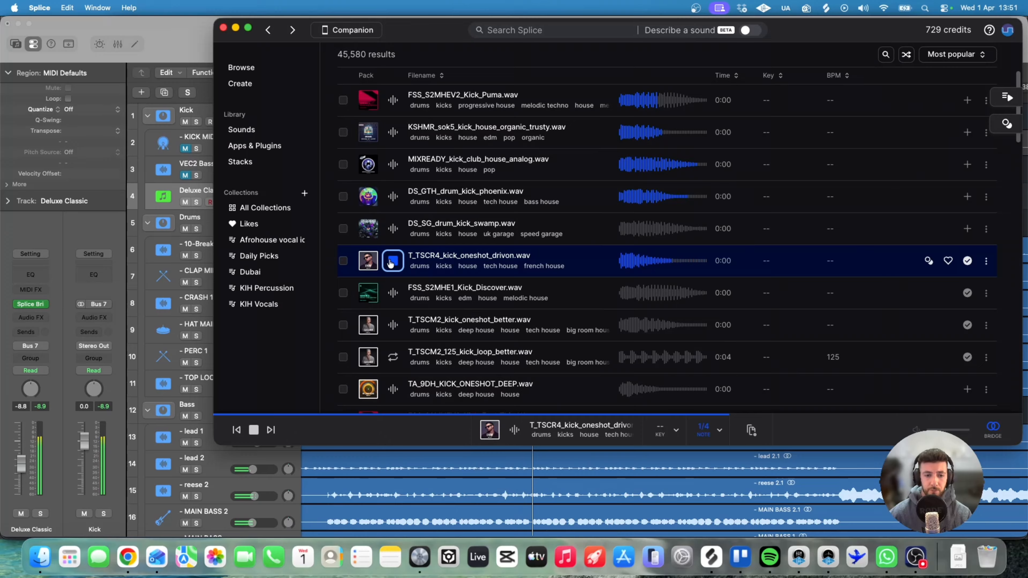
key("super+Tab")
key("space")
key("super+Tab")
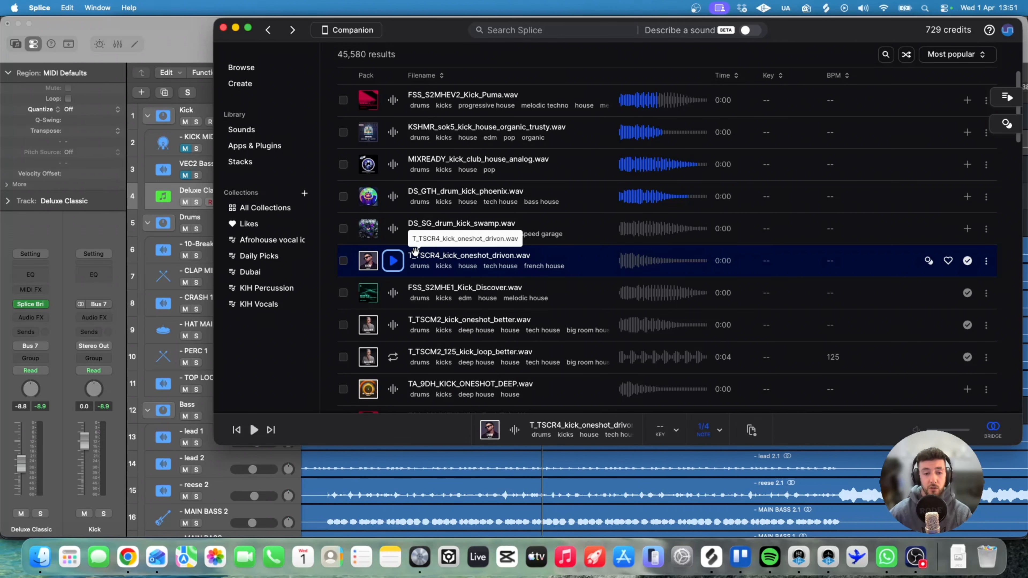
Audition the FSS_S2MHE1_Kick_Discover and T_TSCM2_kick_oneshot_better samples in Splice against the project.
left_click_drag(432, 37, 477, 35)
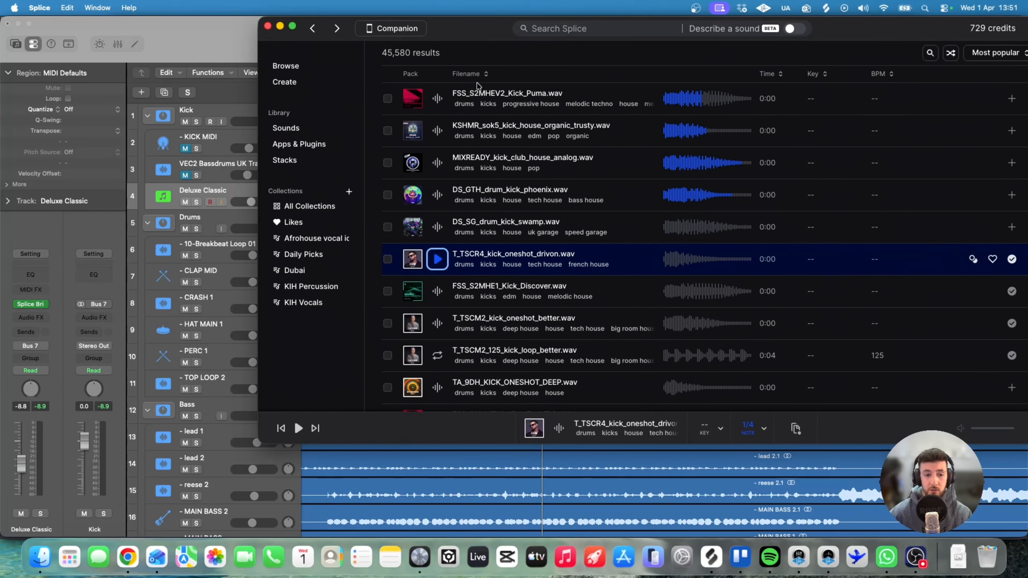
left_click(437, 292)
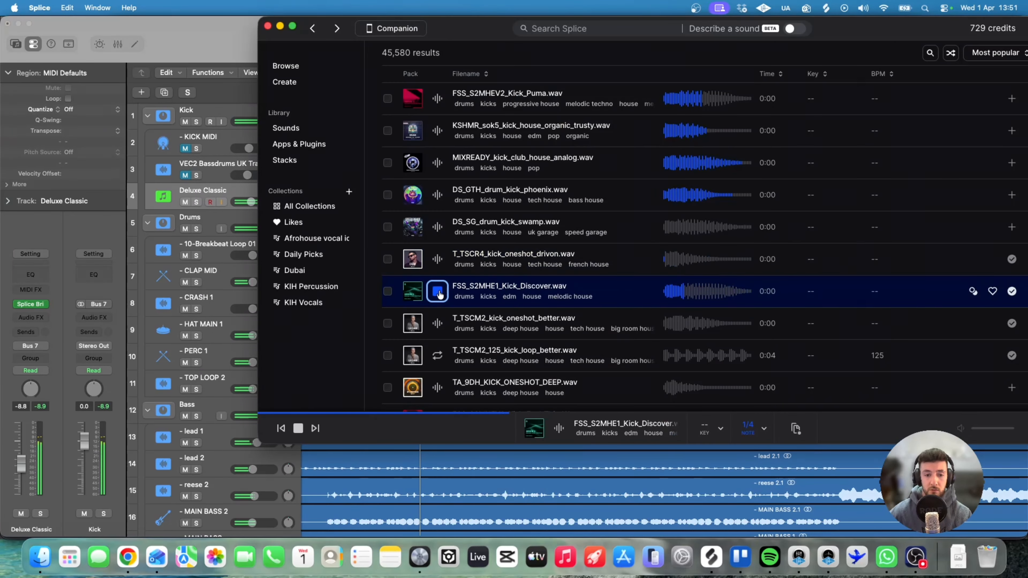
mouse_move(439, 327)
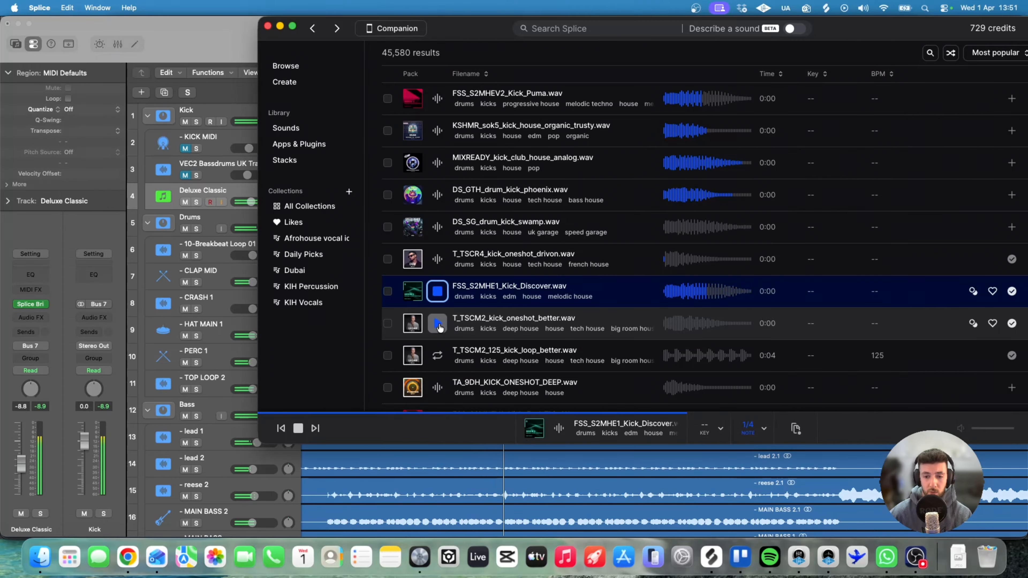
left_click(439, 326)
scroll(440, 316, "down", 2)
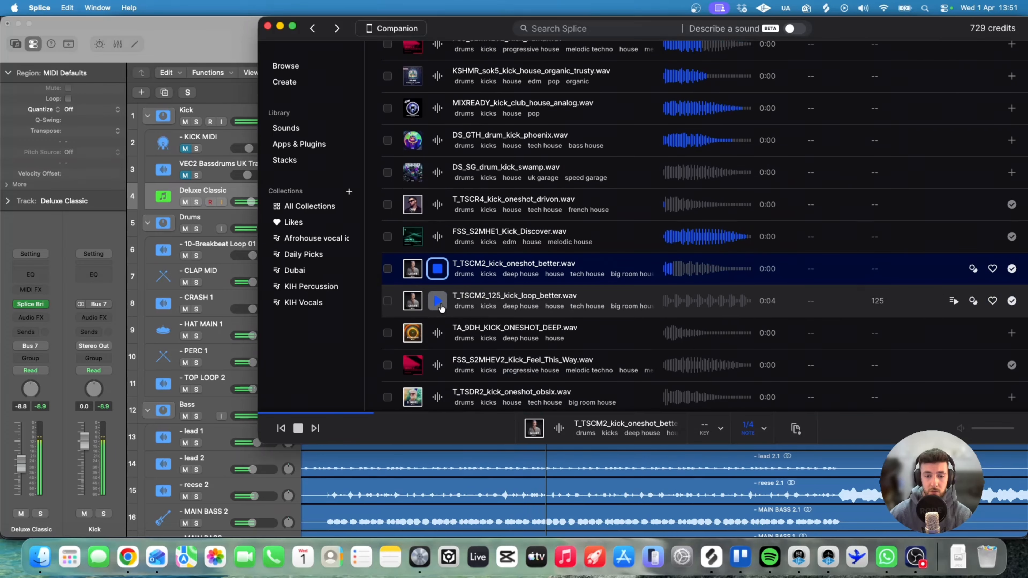
Audition the FSS_S2MHEV2_Kick_Feel_This_Way sample from the Splice results against the project, and stop playback.
scroll(441, 308, "down", 2)
left_click(441, 321)
scroll(442, 322, "down", 1)
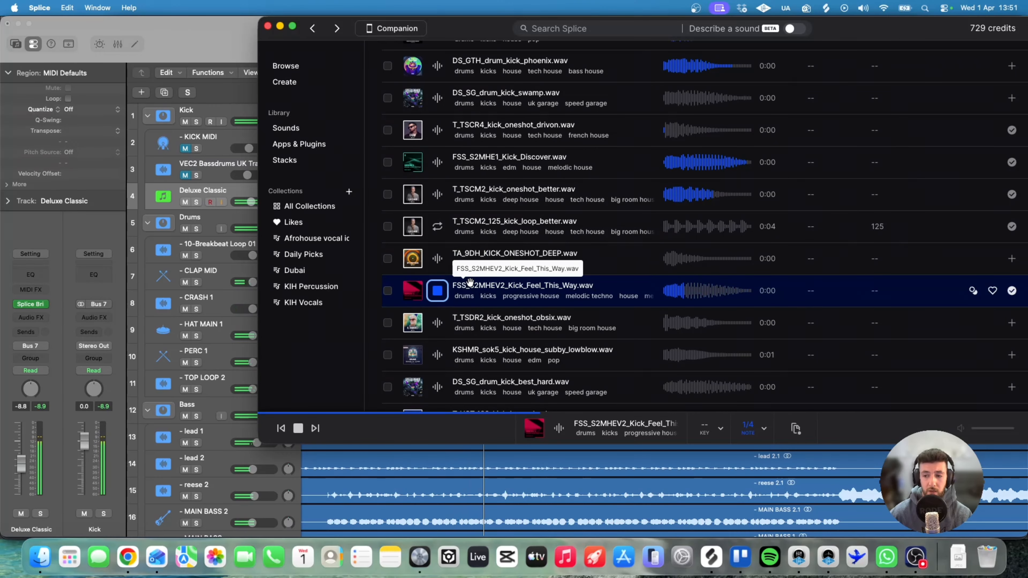
scroll(472, 284, "down", 1)
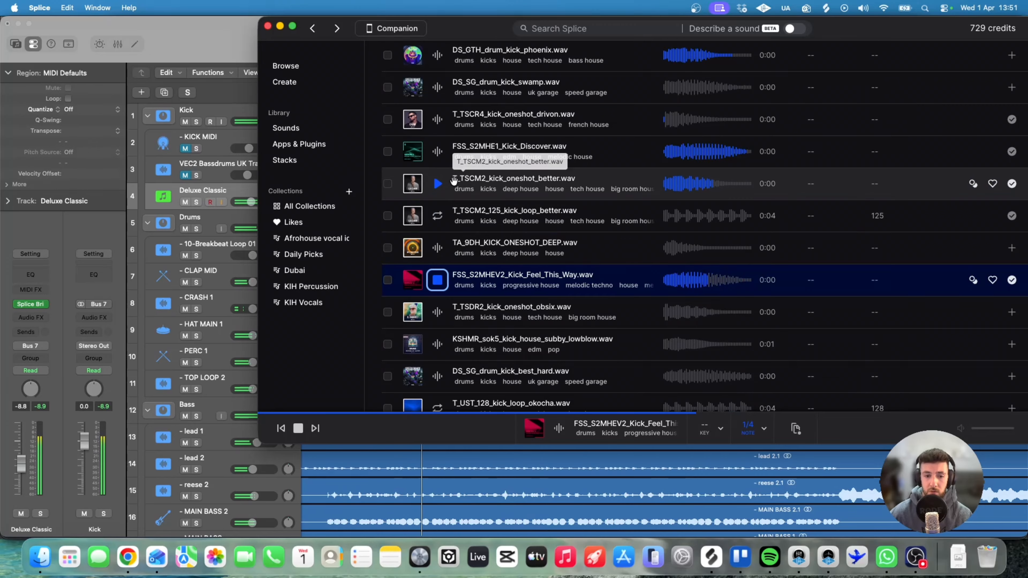
key("super+Tab")
key("super+Tab")
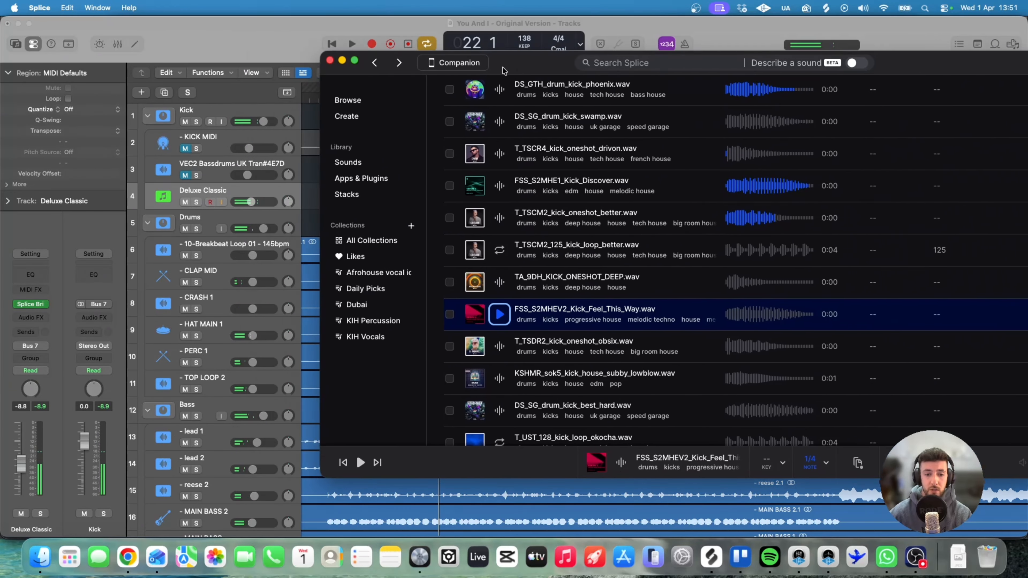
In Logic Pro, add two audio tracks directly below the VEC2 Bassdrums track in the Kick group.
left_click_drag(503, 70, 550, 87)
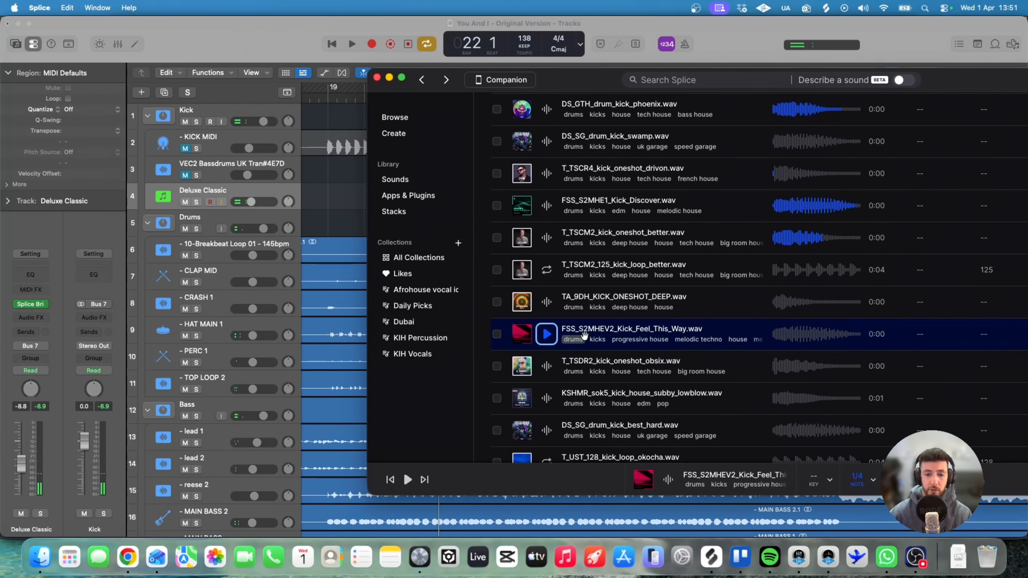
left_click(232, 178)
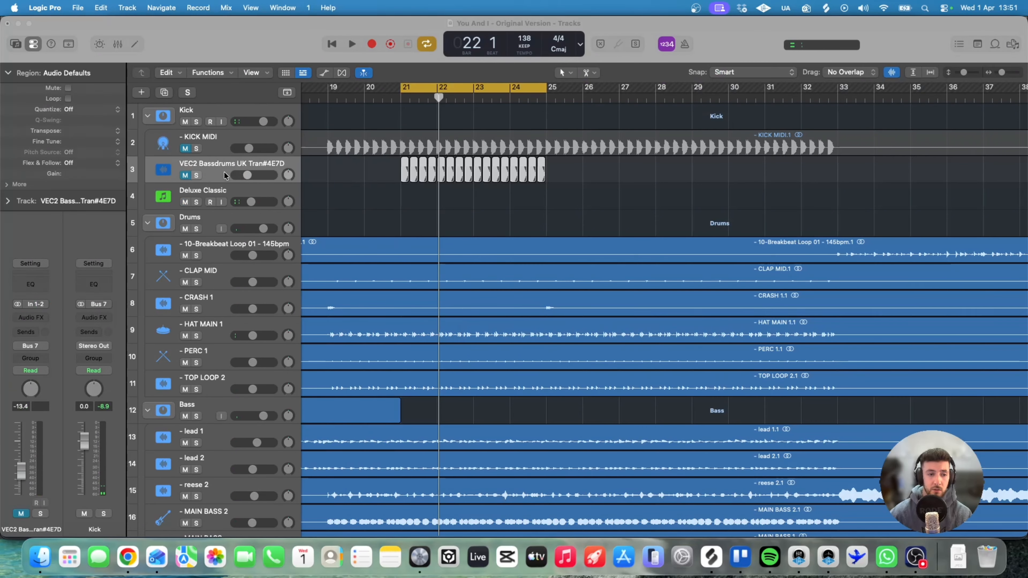
left_click(141, 92)
key("Return")
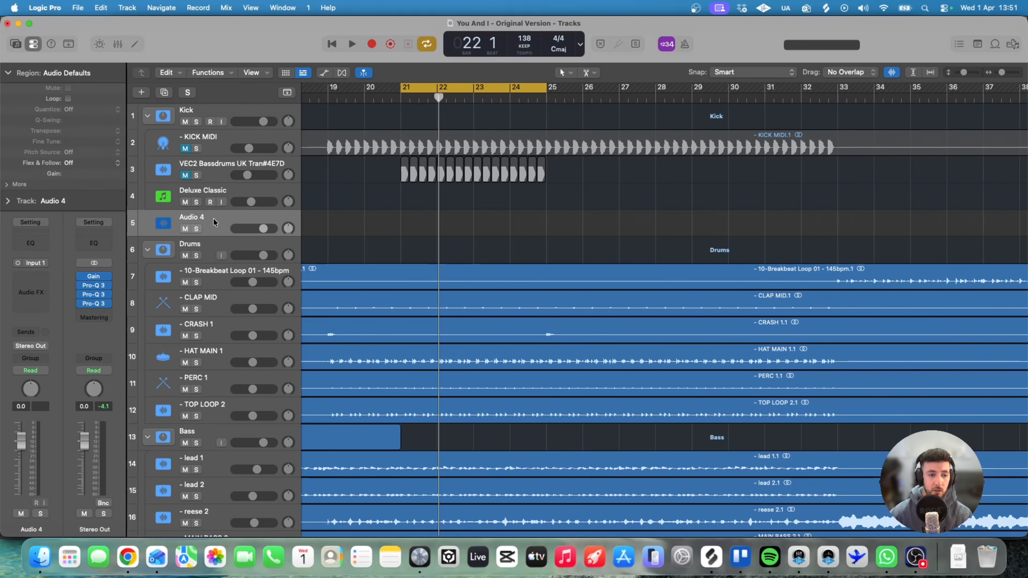
left_click_drag(213, 221, 210, 194)
left_click(164, 93)
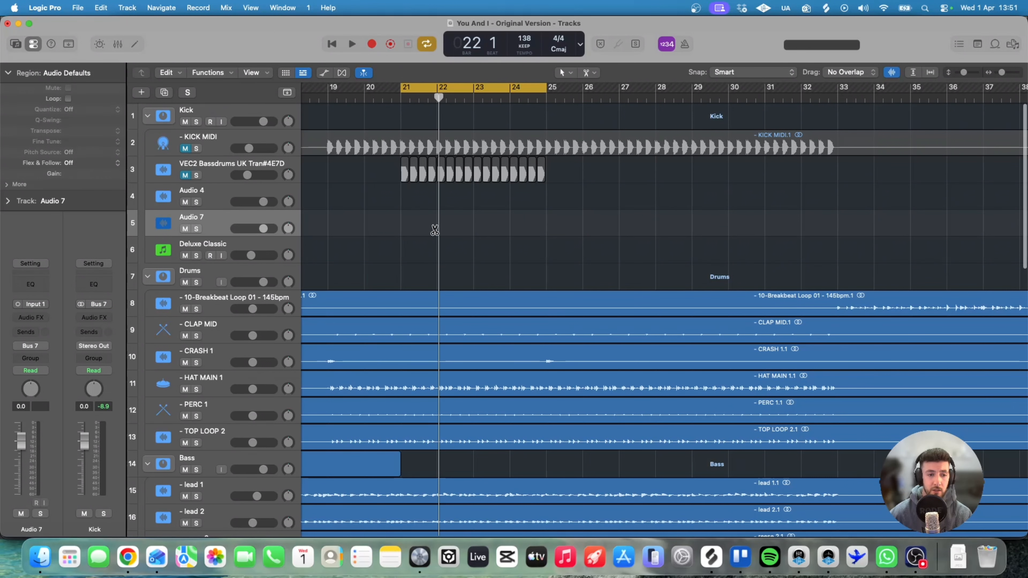
Bring FSS_S2MHEV2_Kick_Feel_This_Way.wav from Splice onto the first new audio track and place it at bar 21.
key("super+Tab")
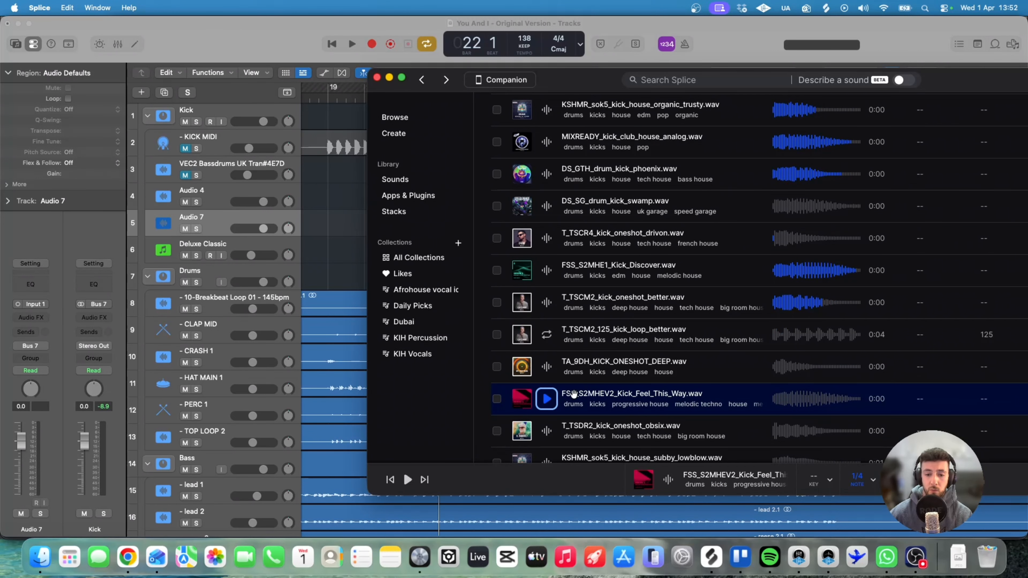
left_click_drag(522, 399, 405, 202)
left_click(344, 203)
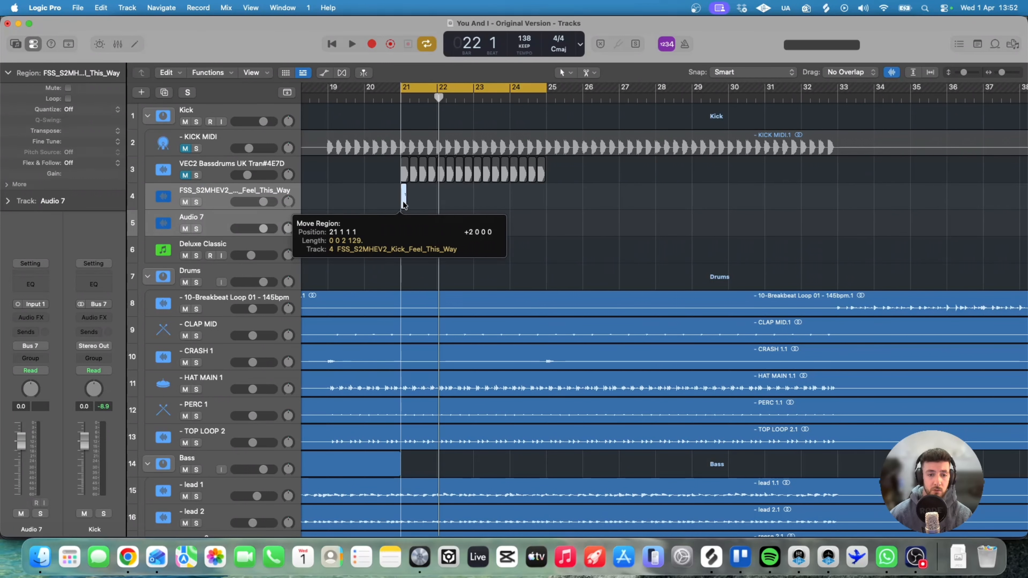
Bring T_TSCR4_kick_oneshot_drivon.wav from Splice onto the second new audio track and align it to bar 21.
key("super+Tab")
left_click_drag(565, 75, 444, 78)
left_click(425, 241)
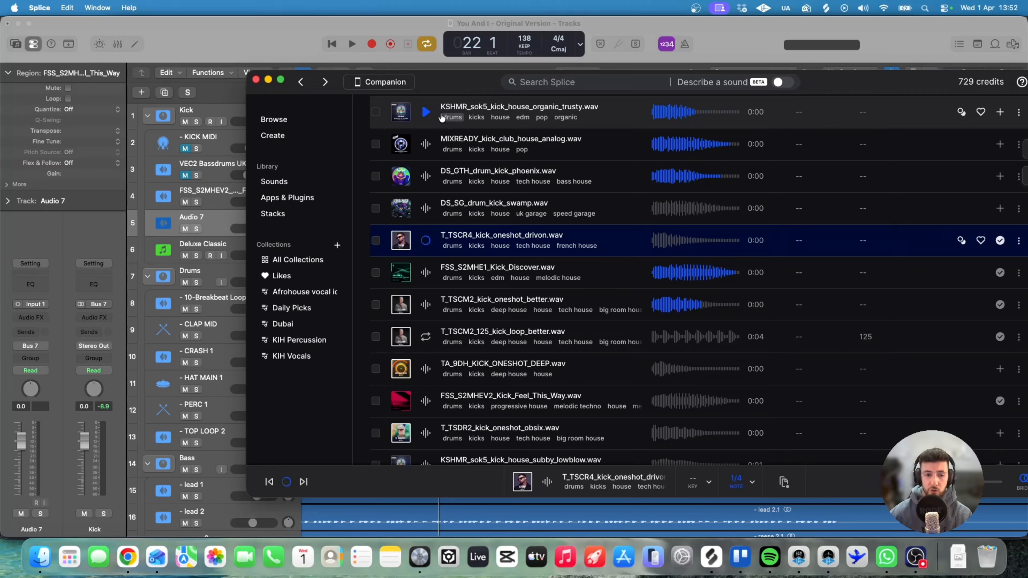
left_click_drag(432, 82, 562, 85)
left_click_drag(565, 242, 346, 200)
left_click(422, 220, "ctrl+alt")
left_click_drag(351, 202, 399, 205)
Duplicate both kick samples on every beat from bar 21 to bar 25, matching the VEC2 kick pattern.
scroll(409, 211, "down", 1)
left_click_drag(442, 236, 440, 206)
left_click_drag(535, 233, 355, 199)
left_click_drag(355, 199, 524, 202)
scroll(600, 222, "down", 4)
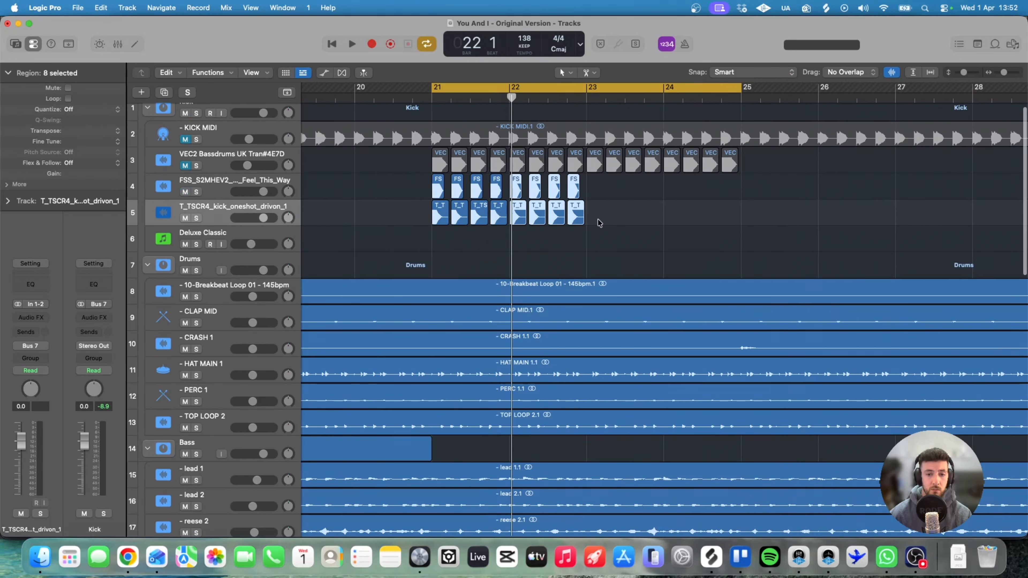
left_click_drag(438, 184, 591, 184)
Mute the T_TSCR4 drivon track and audition the loop with both new kick tracks lowered to -13.6 dB.
left_click(203, 184)
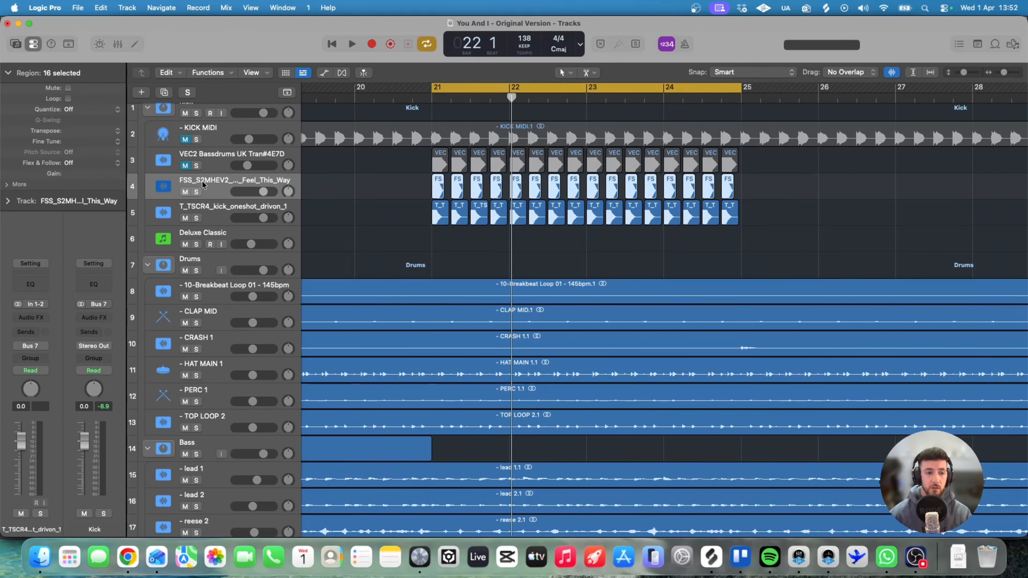
left_click(185, 219)
left_click(231, 212, "shift")
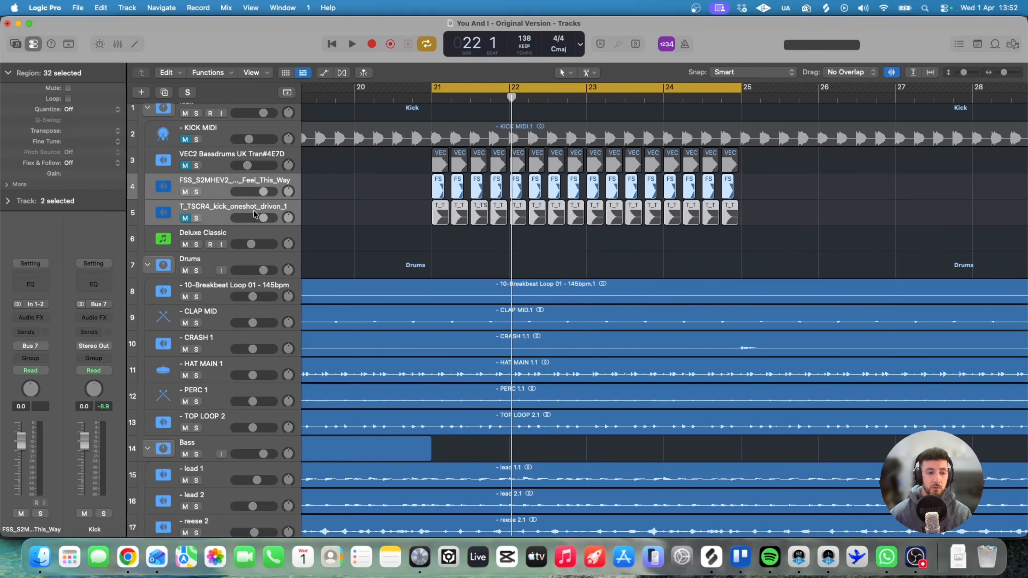
left_click_drag(264, 218, 247, 192)
key("space")
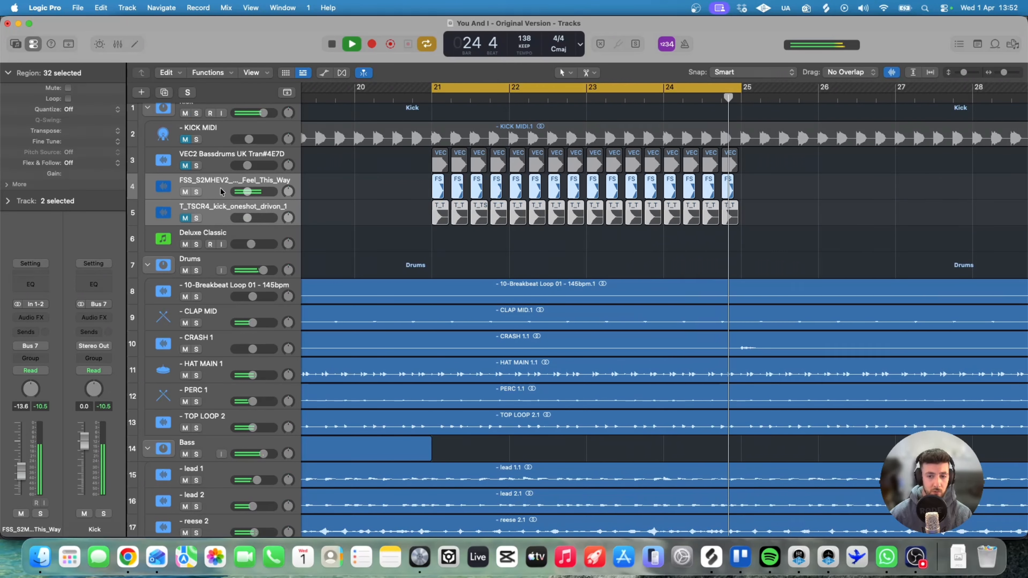
key("space")
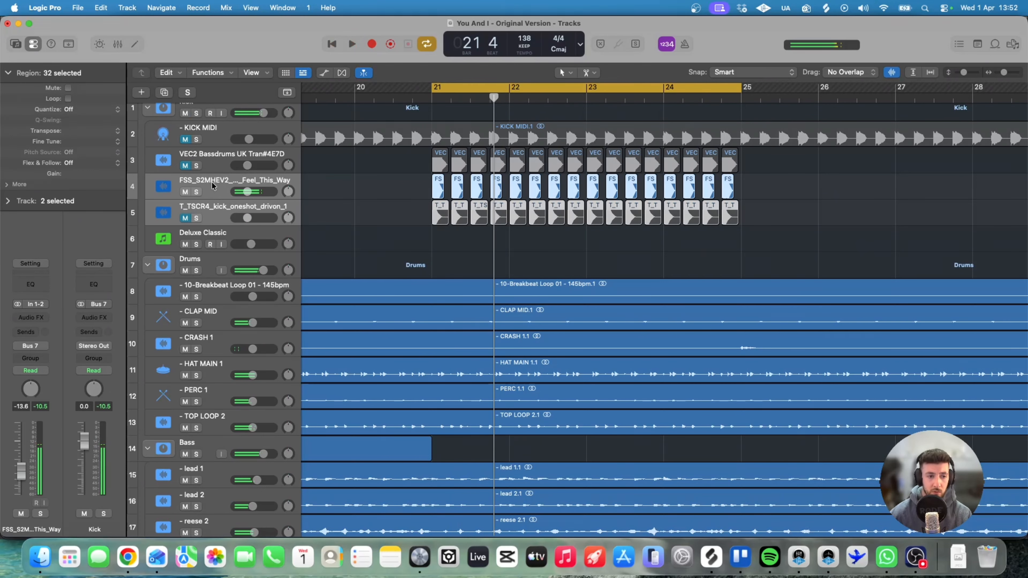
Mute the Feel_This_Way track, unmute the drivon track, and raise the drivon track to -12.4 dB during playback.
left_click(211, 187)
left_click(185, 192)
left_click(185, 219)
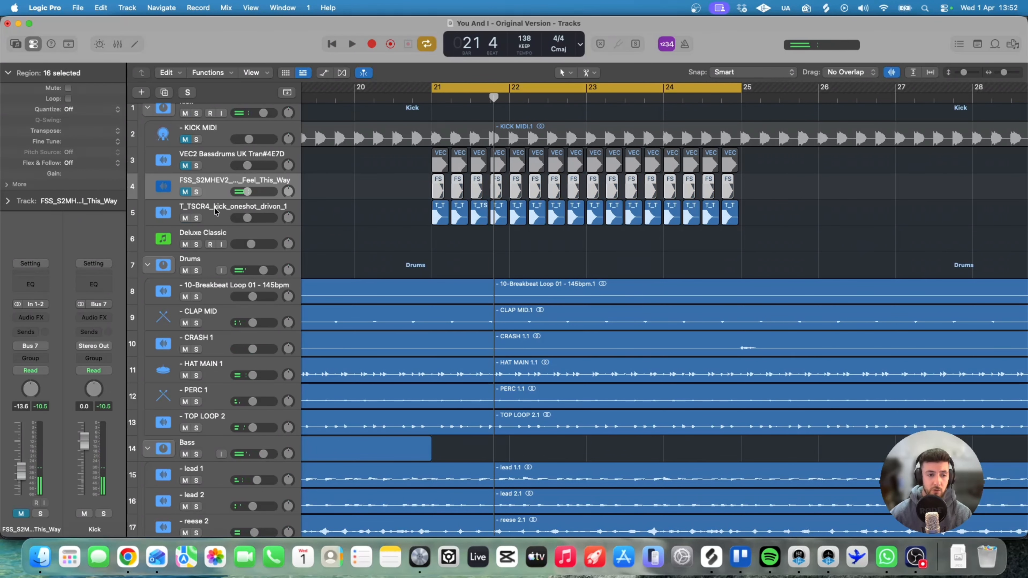
left_click(217, 211)
key("space")
left_click_drag(247, 218, 248, 218)
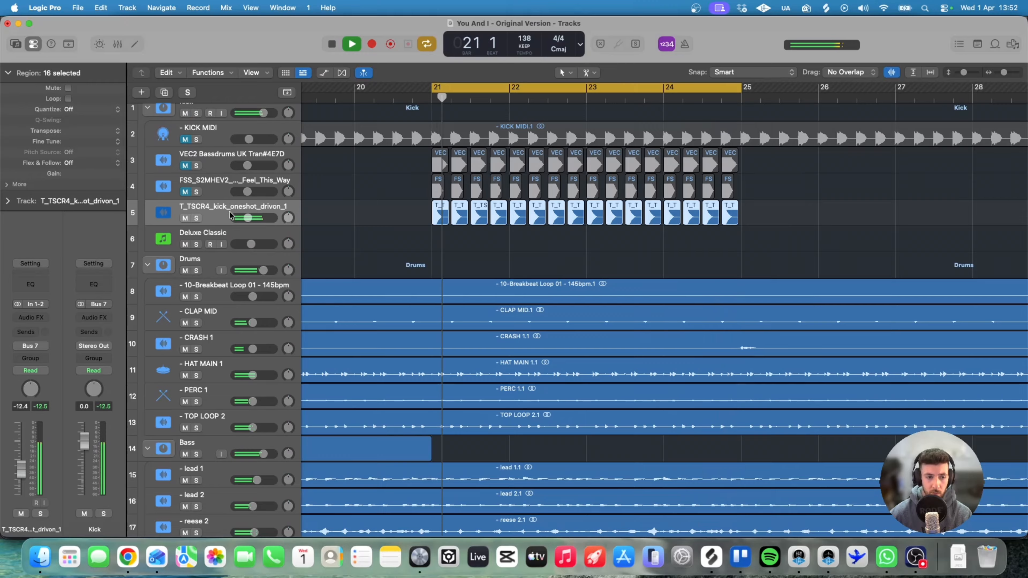
Mute the drivon track and unmute the Feel_This_Way track to compare the kicks, stop playback and clear the region selection.
left_click(186, 218)
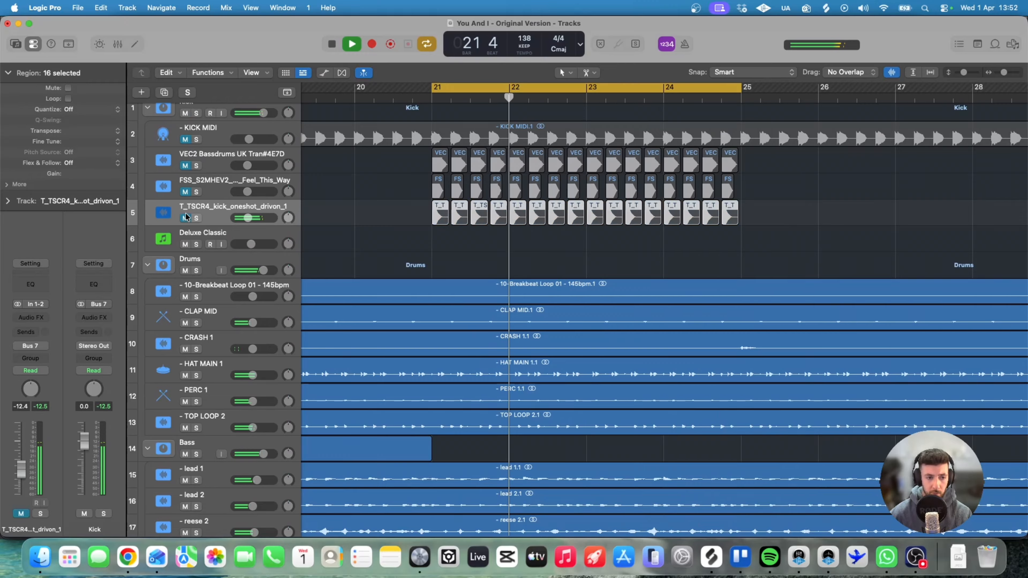
left_click(185, 192)
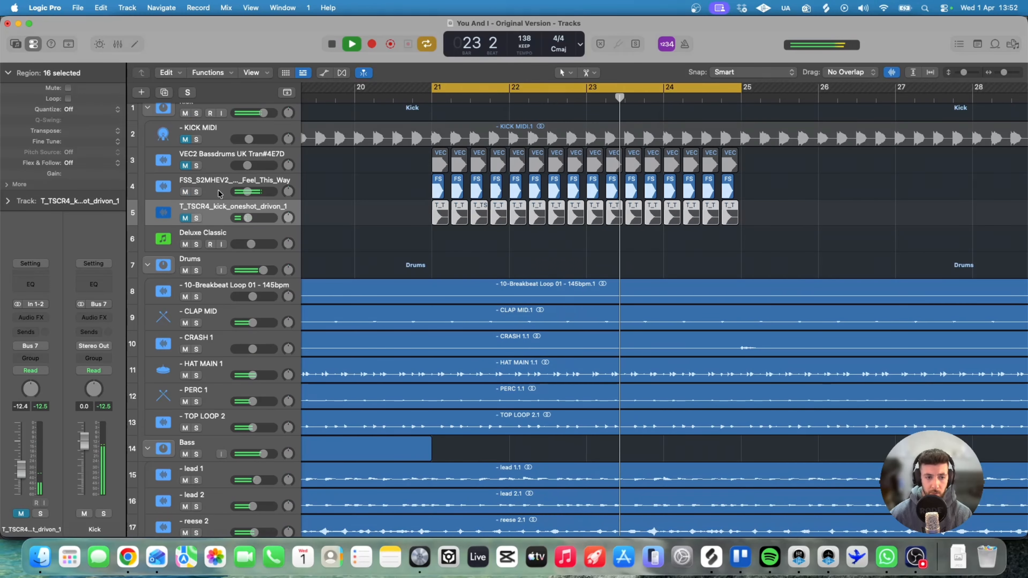
left_click(240, 193)
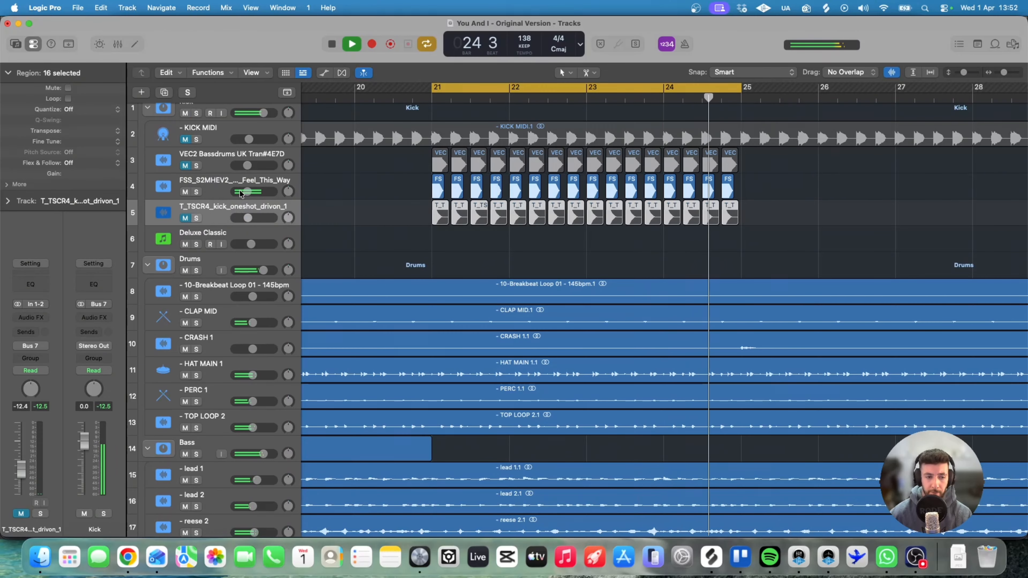
key("space")
left_click(394, 233)
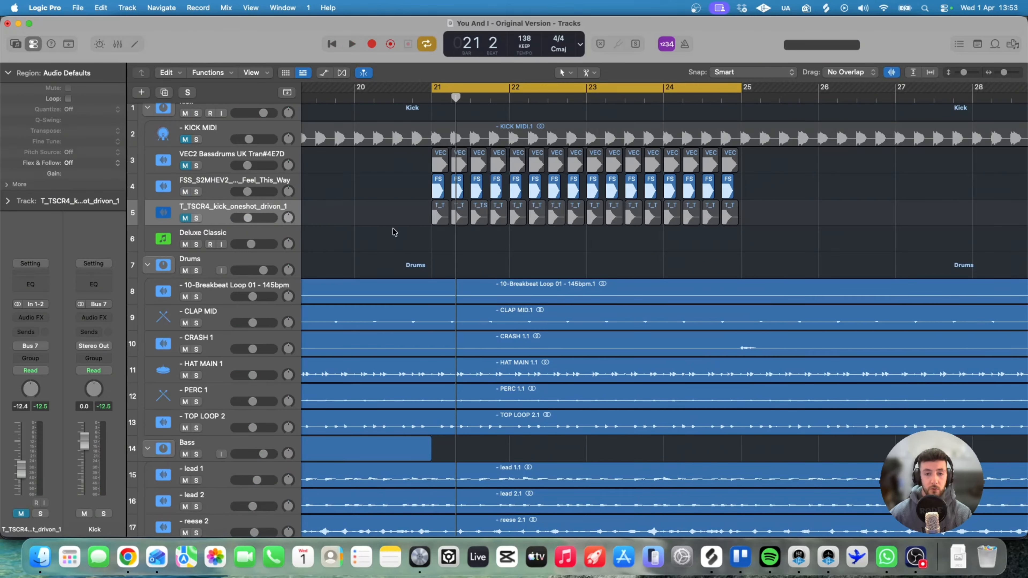
Compare the Feel_This_Way and drivon kicks by alternating their mutes during playback, leaving the drivon track unmuted and stopping playback.
left_click(185, 191)
left_click(185, 218)
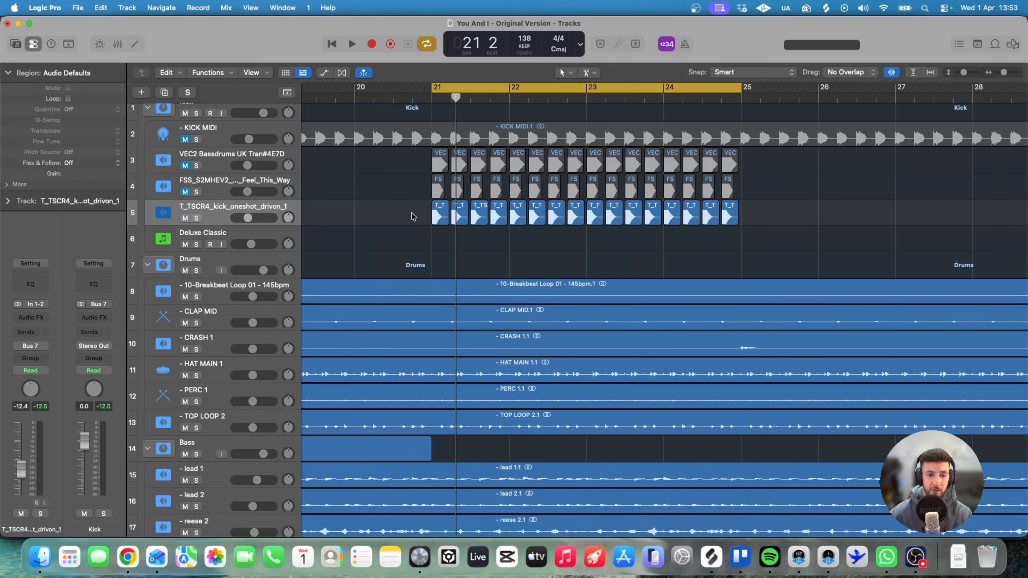
key("space")
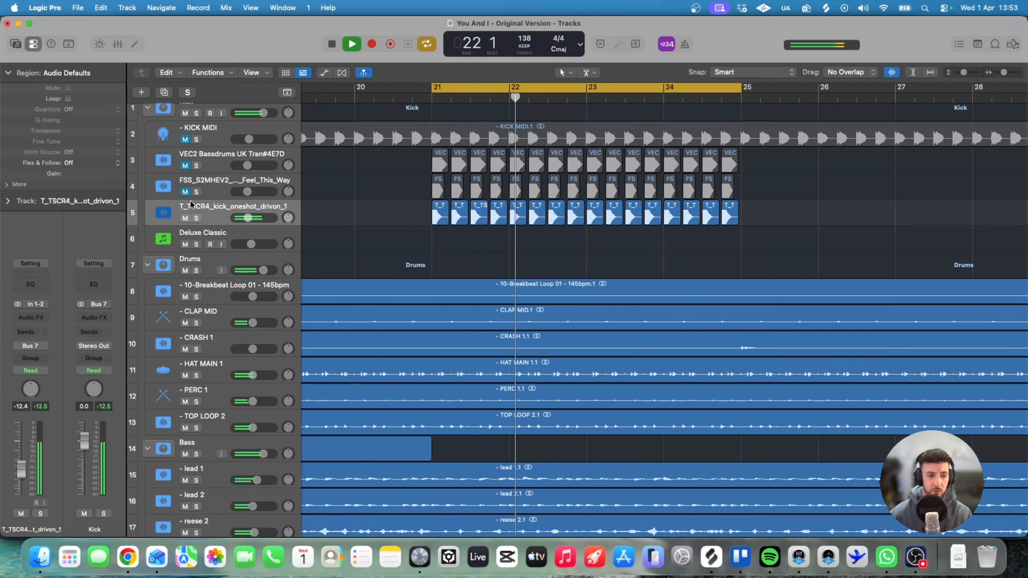
left_click(185, 219)
left_click(185, 192)
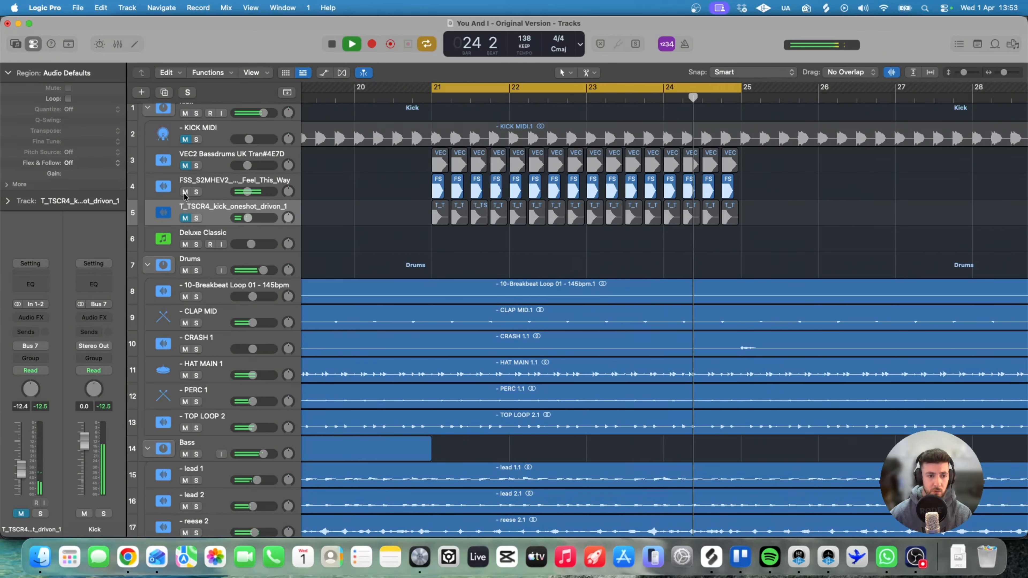
left_click(185, 191)
left_click(185, 218)
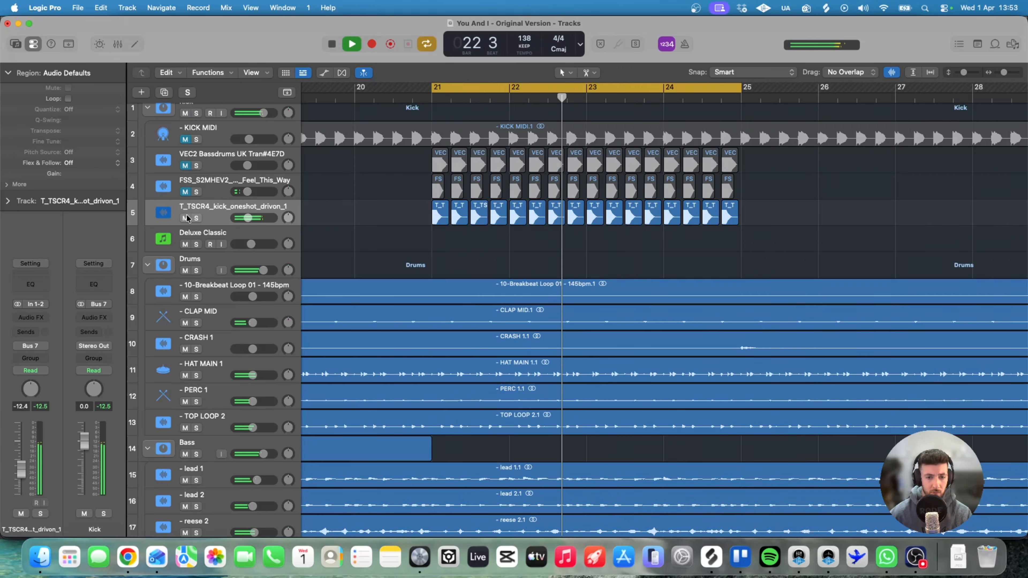
key("space")
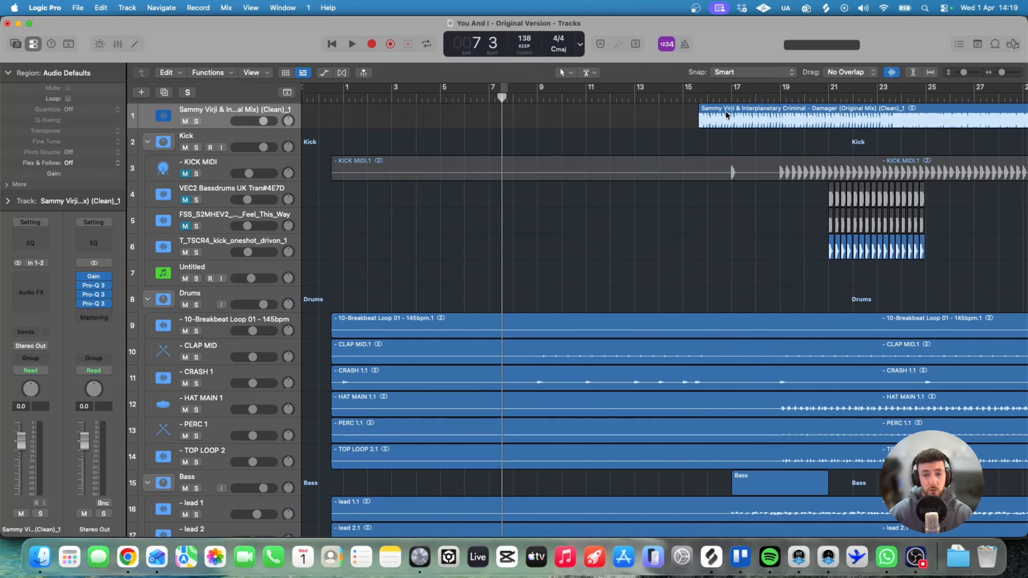
Move the Damager region back to bar 1 and lower its track volume to -10.8 dB.
left_click_drag(726, 114, 323, 136)
left_click_drag(263, 121, 249, 121)
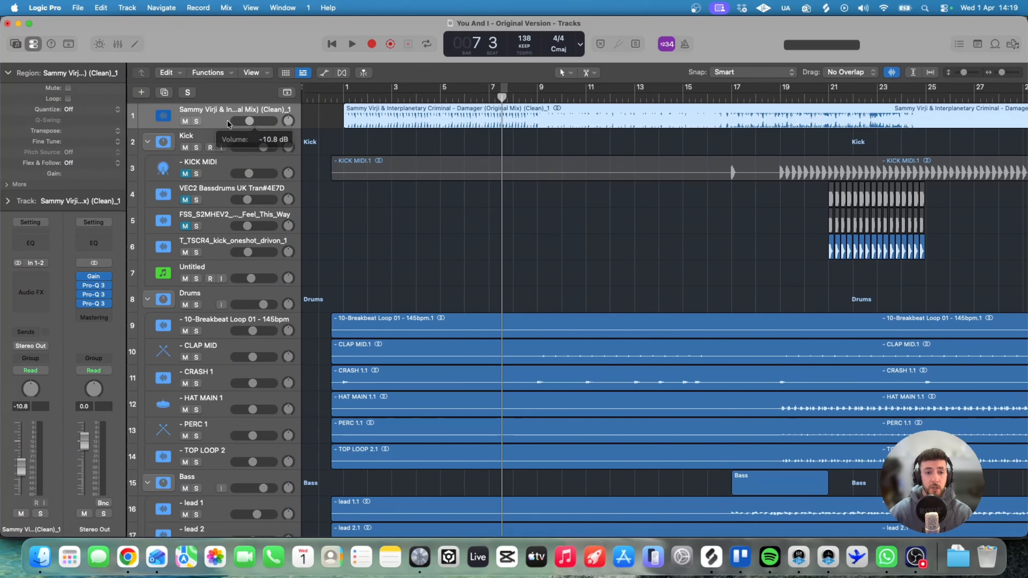
Solo the Damager track and play it from the beginning to about bar 5, checking its kicks.
scroll(630, 131, "up", 2)
scroll(629, 131, "left", 3)
scroll(629, 131, "up", 2)
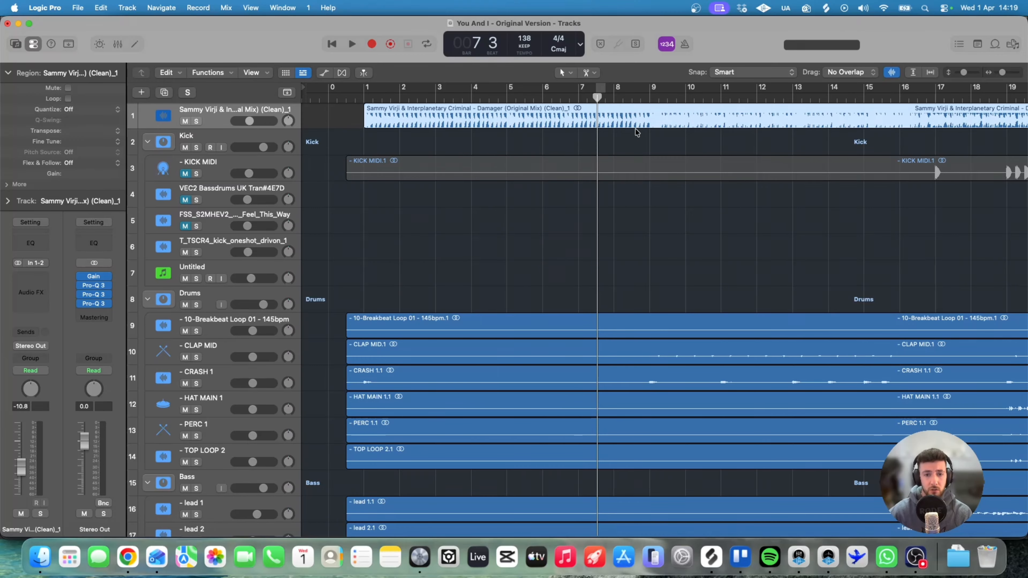
scroll(637, 128, "up", 4)
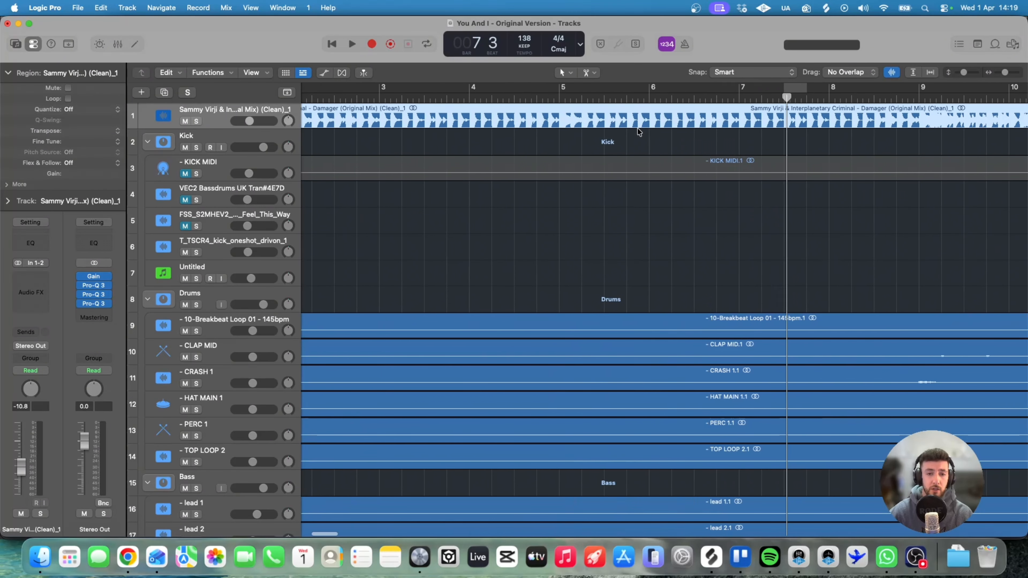
scroll(638, 128, "left", 5)
key("Return")
key("s")
key("space")
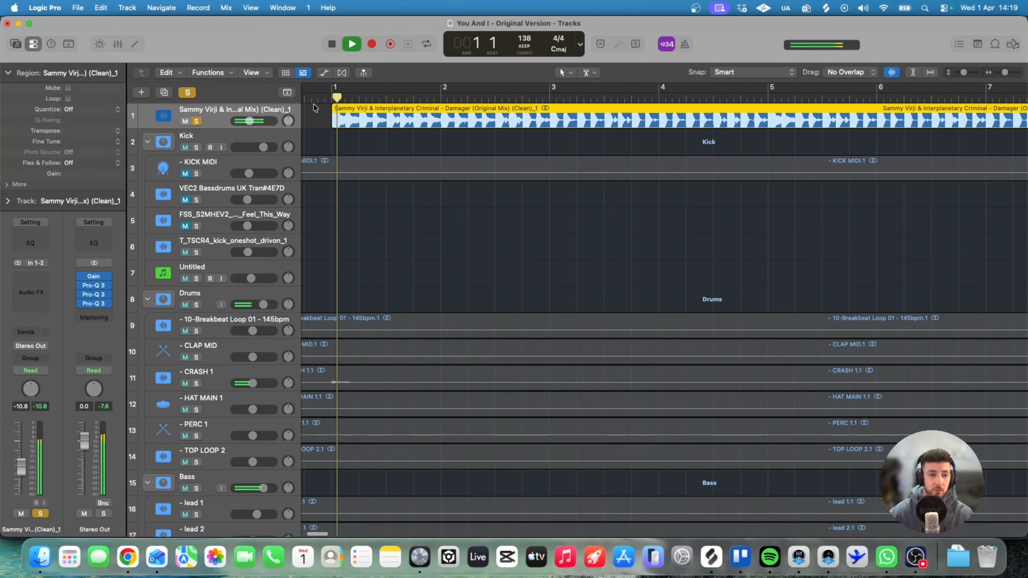
scroll(448, 112, "up", 6)
left_click_drag(611, 119, 595, 120)
scroll(595, 120, "down", 4)
scroll(595, 120, "down", 5)
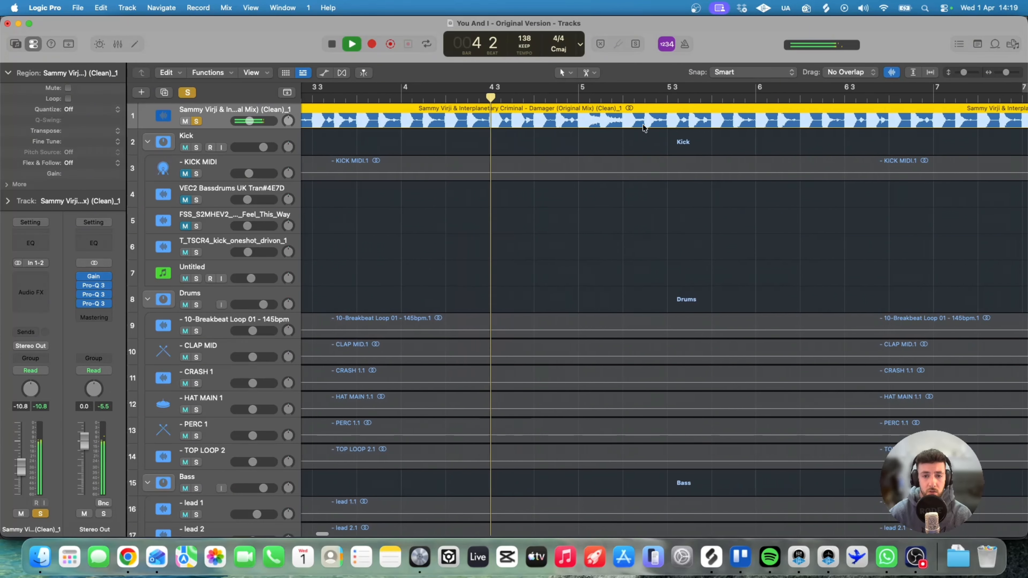
key("space")
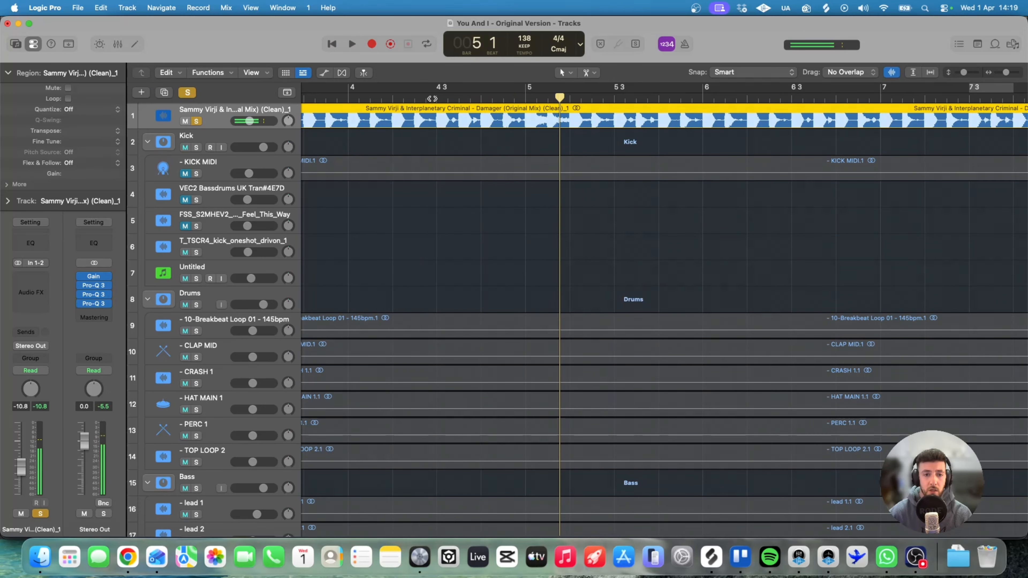
Audition the soloed Damager track from bars 4 and 7 to find a kick hit that can be isolated.
scroll(432, 99, "up", 5)
double_click(420, 98)
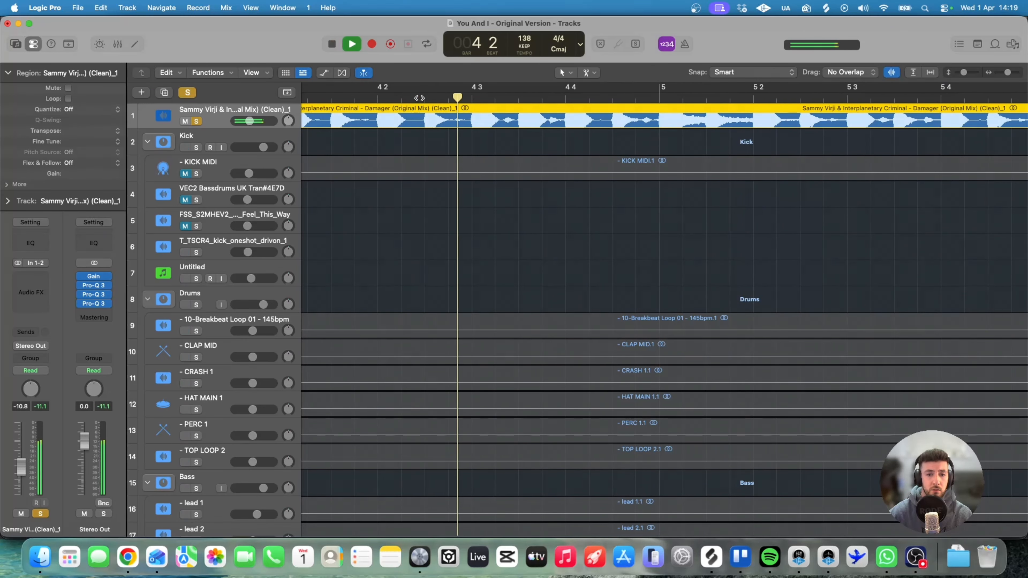
key("space")
scroll(485, 102, "down", 5)
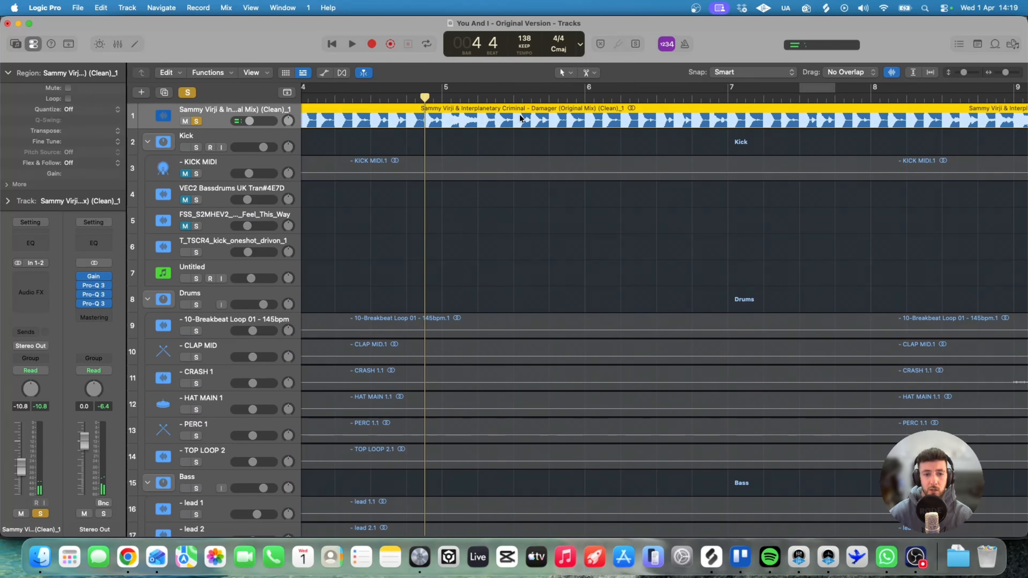
key("space")
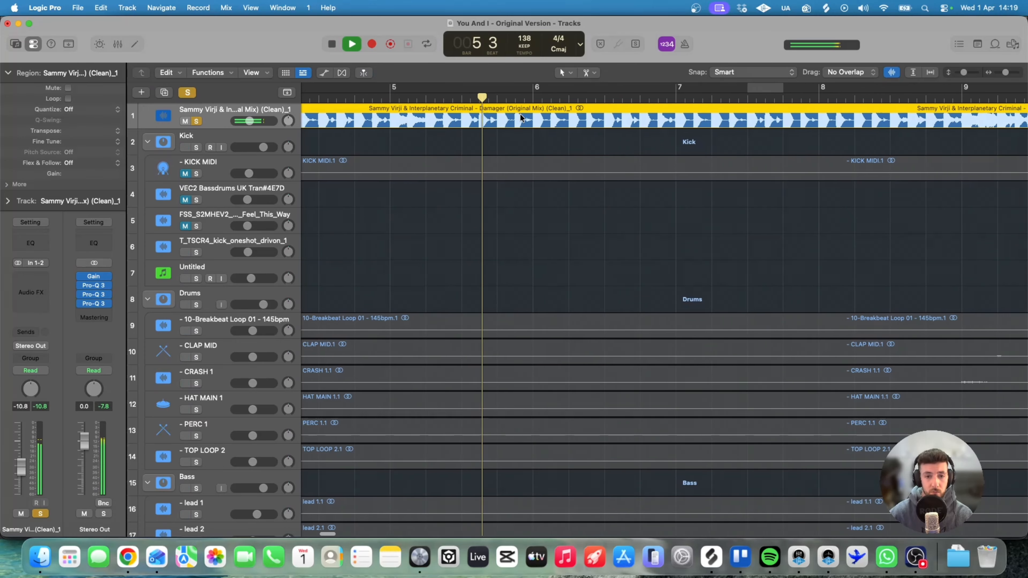
scroll(519, 113, "up", 5)
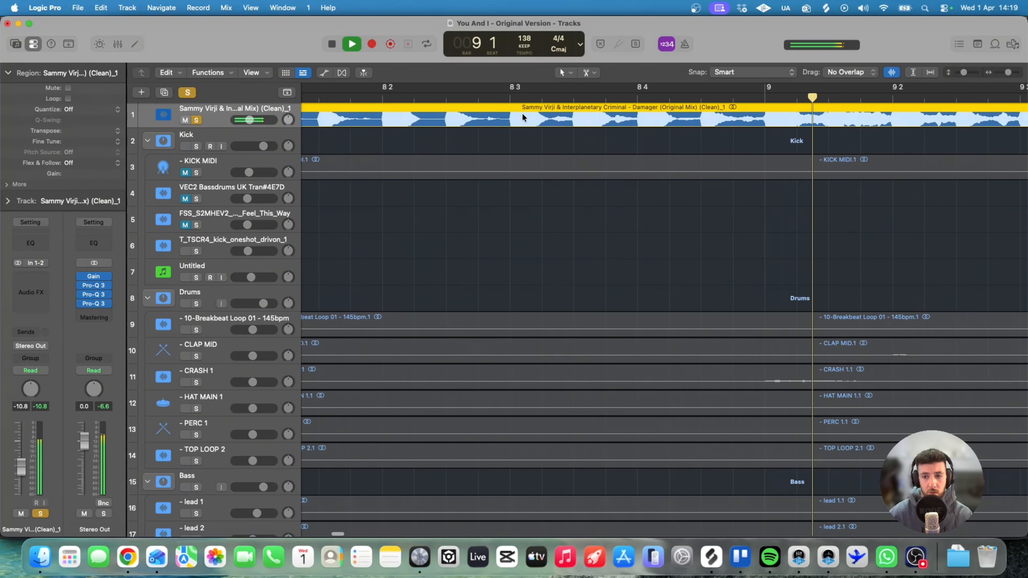
key("space")
scroll(525, 114, "left", 5)
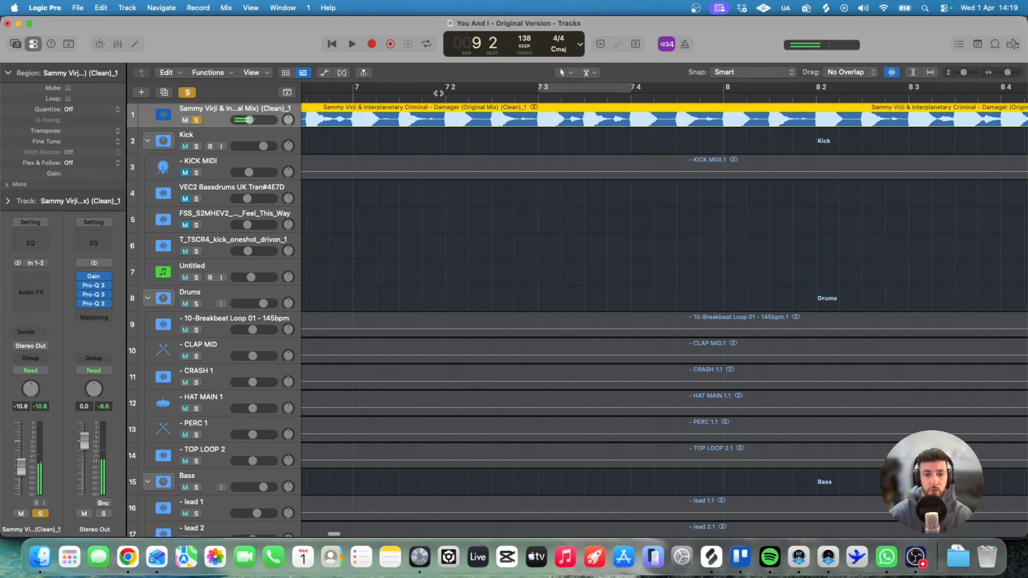
left_click(393, 96)
key("space")
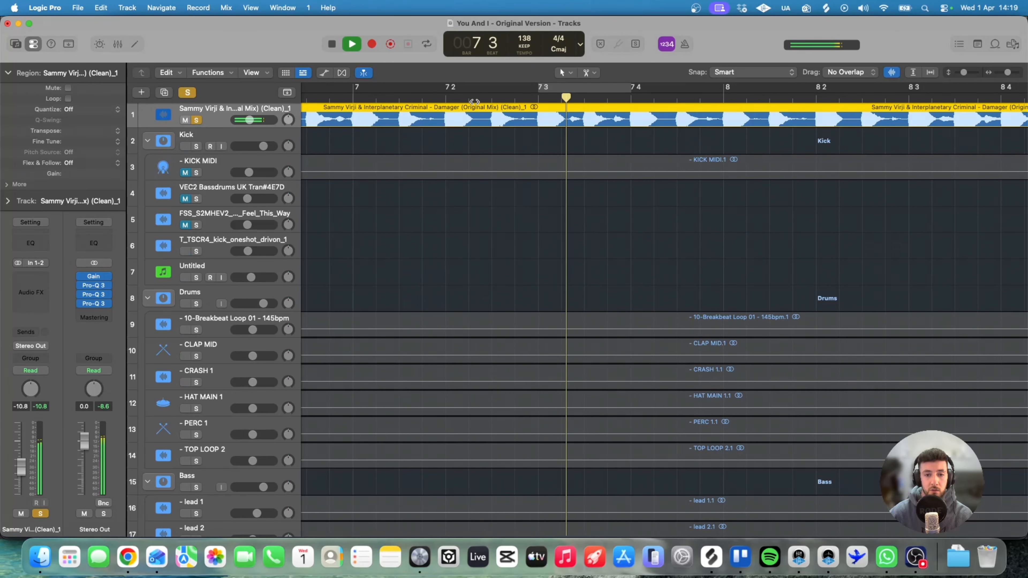
key("space")
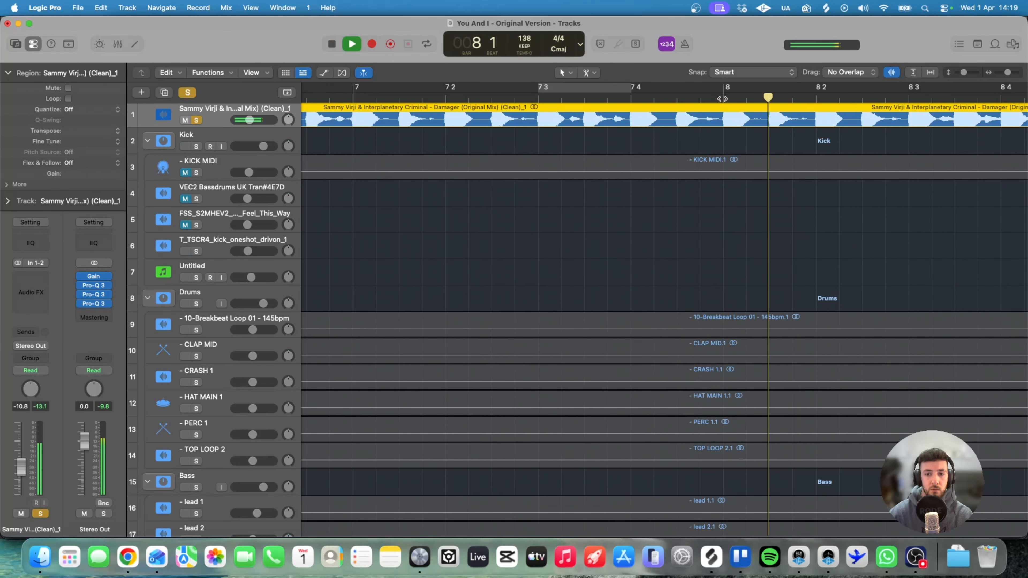
Split the Damager region at bar 8 and just after that kick, deleting the audio on both sides.
left_click(724, 98)
scroll(724, 107, "up", 5)
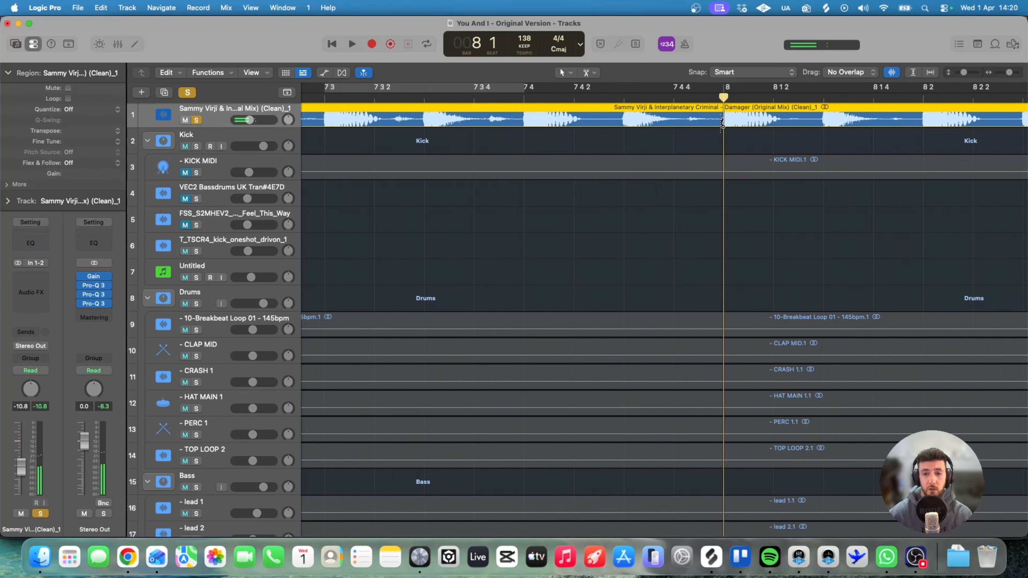
left_click(723, 118, "super")
left_click(811, 121, "super")
key("Delete")
left_click(690, 115)
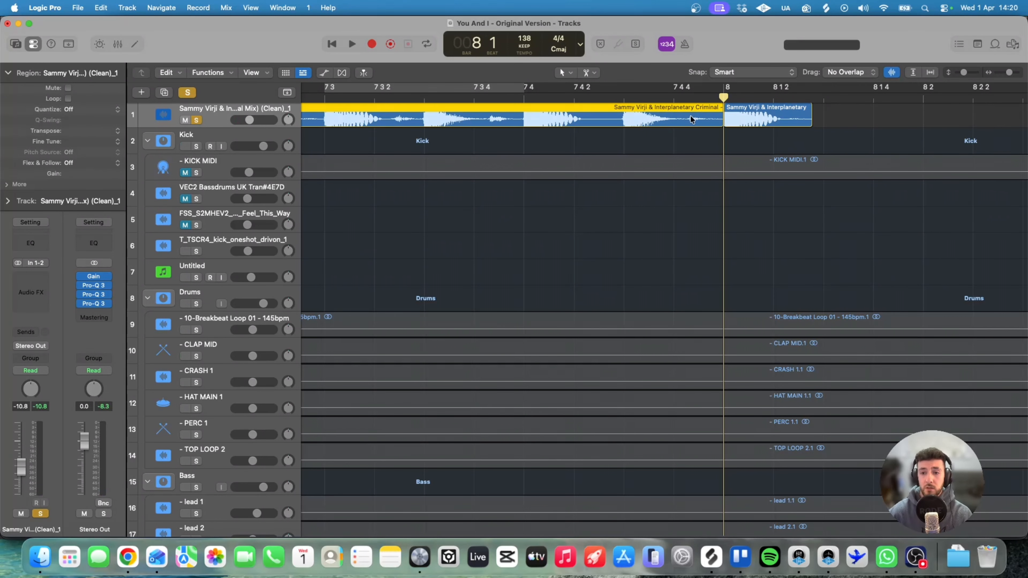
key("Delete")
scroll(734, 109, "left", 2)
scroll(734, 106, "up", 3)
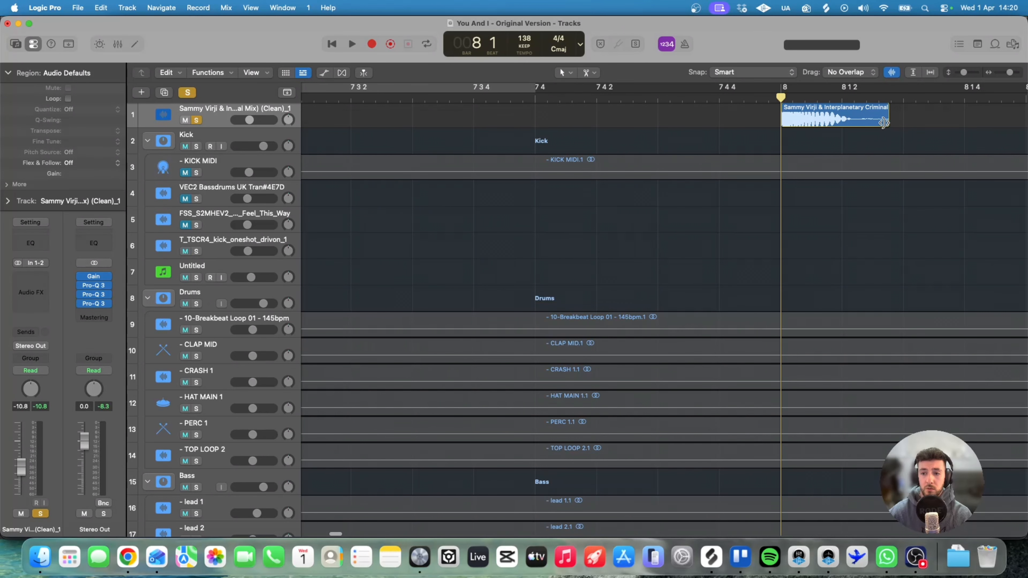
Play the isolated Damager kick at bar 8 and shorten the end of its region.
left_click(737, 99)
key("space")
key("space")
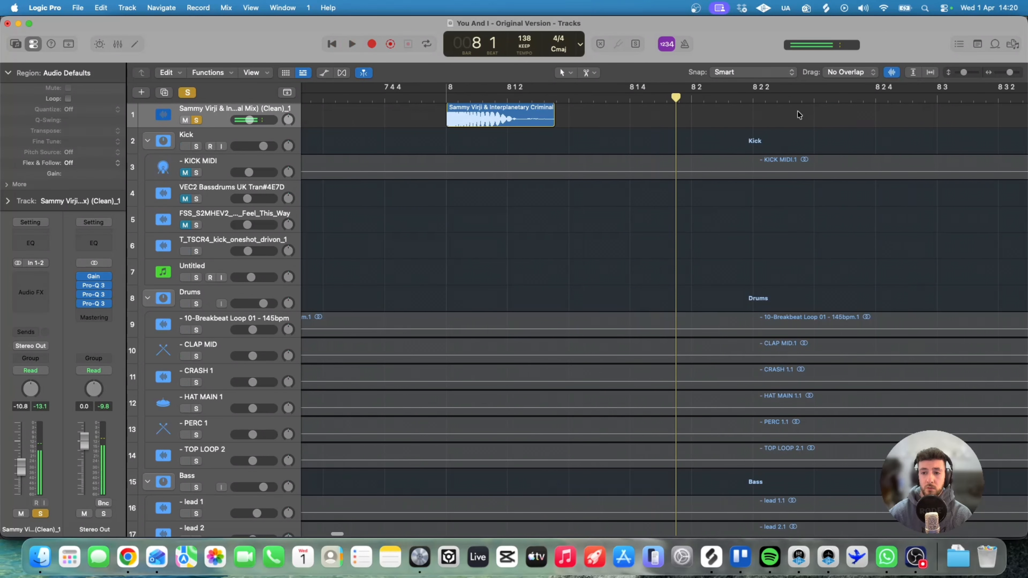
scroll(751, 119, "left", 3)
left_click_drag(669, 124, 642, 123)
Set the cycle range to the first beat of bar 8 and audition the isolated kick in the loop.
scroll(675, 114, "down", 5)
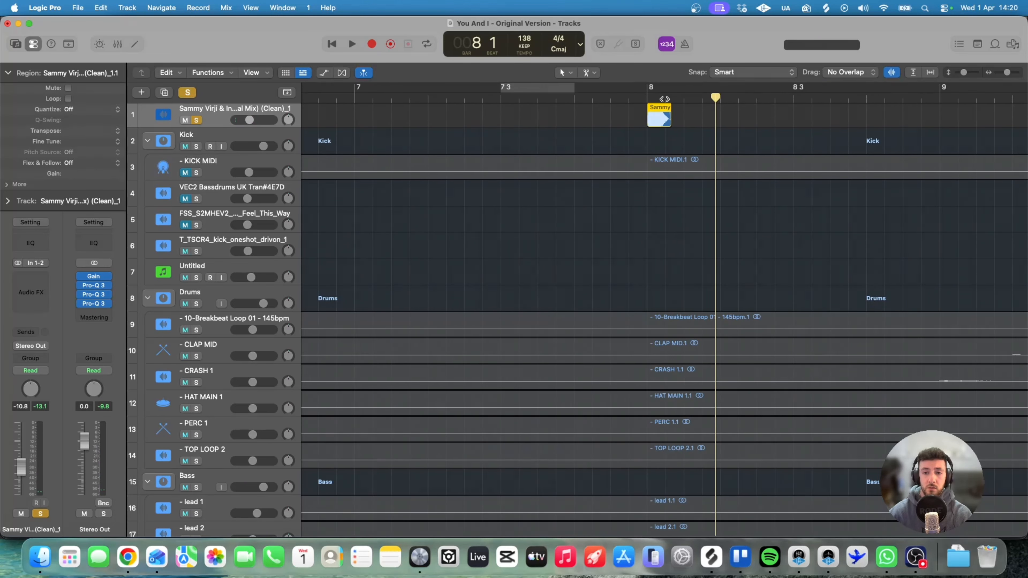
scroll(662, 91, "right", 2)
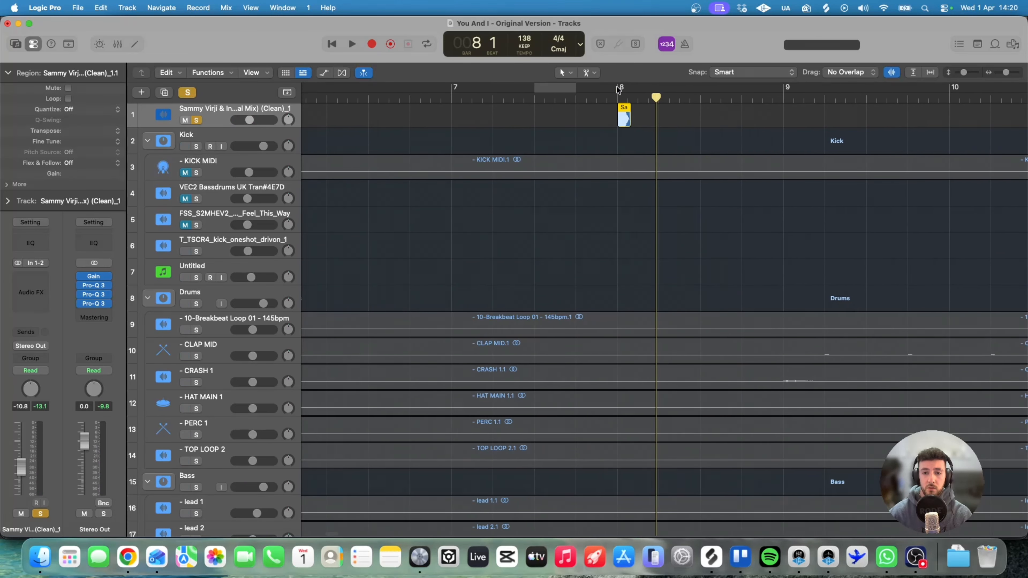
left_click_drag(618, 90, 659, 90)
left_click(555, 100)
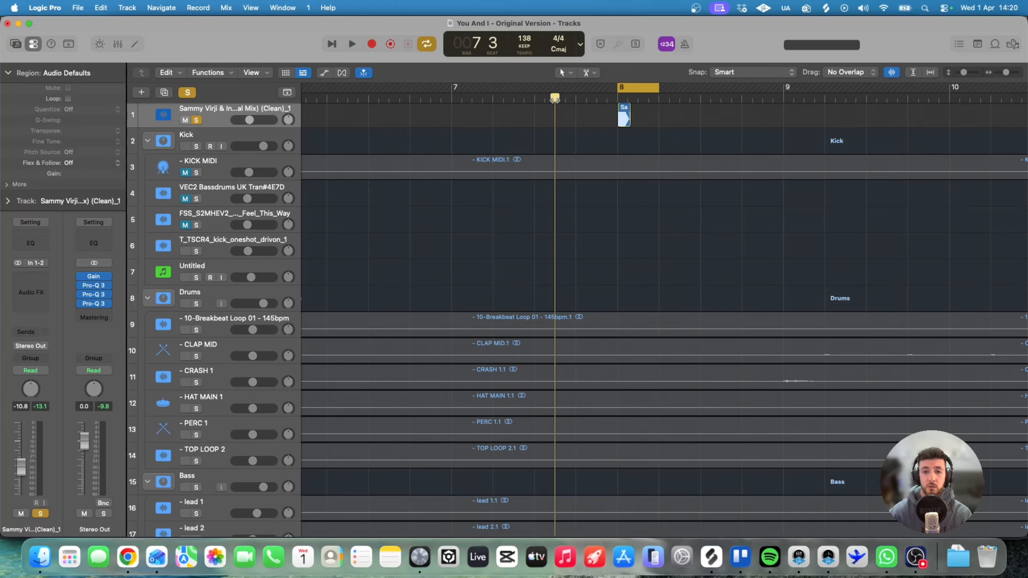
key("space")
scroll(597, 102, "up", 4)
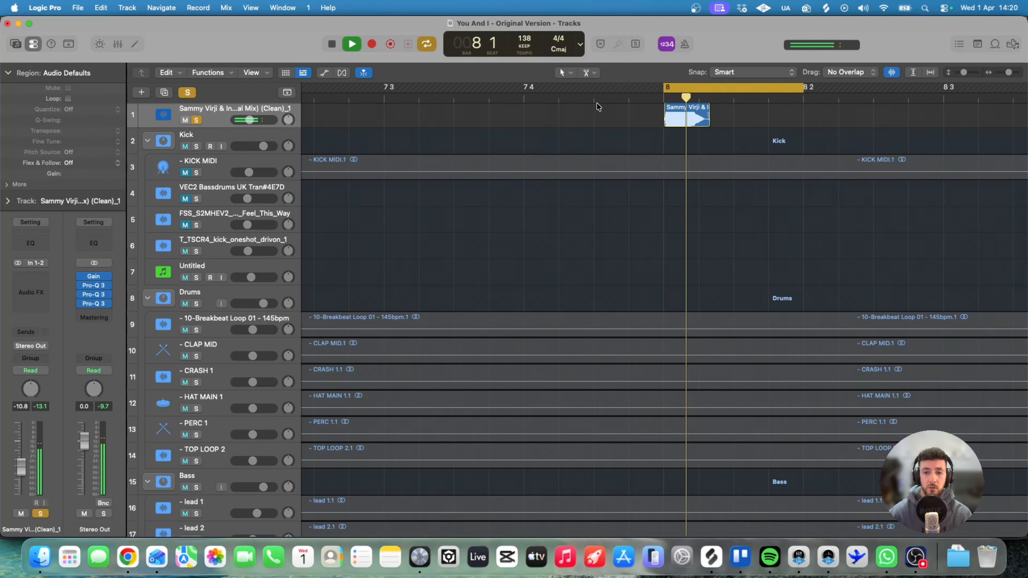
key("space")
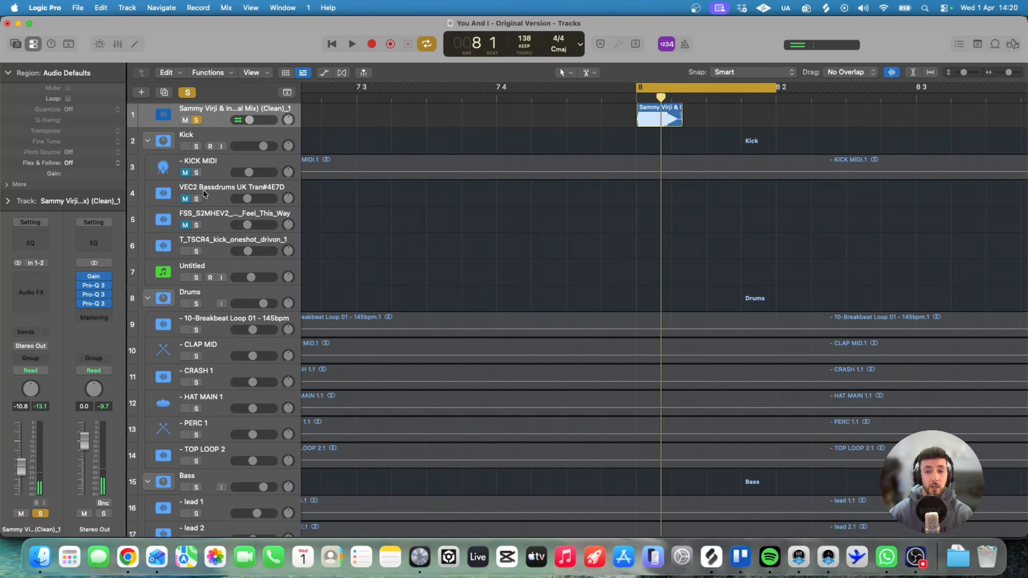
Insert ShaperBox 3 on the Damager track and add a Filter shaper with default settings.
left_click(40, 277)
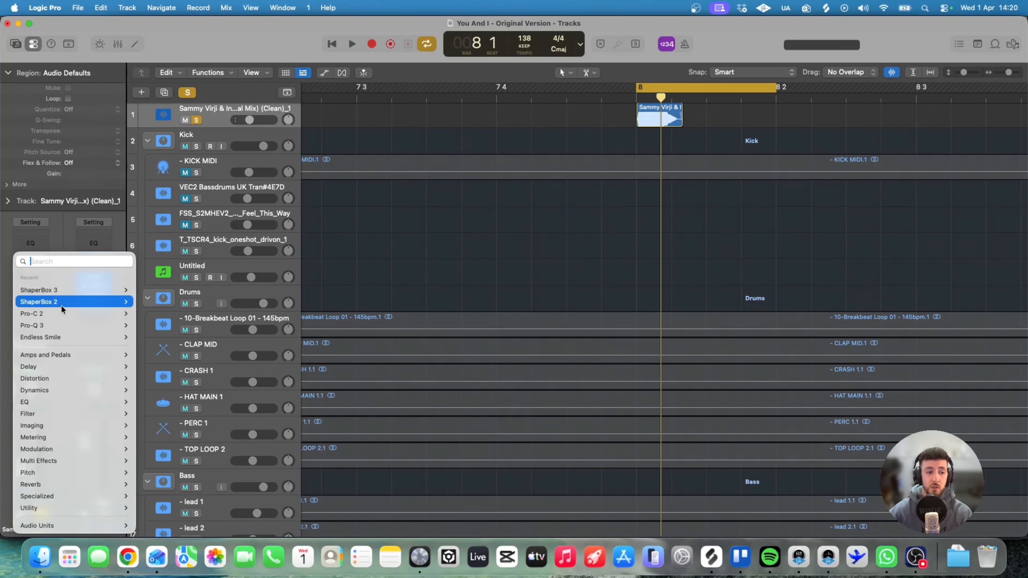
left_click(254, 276)
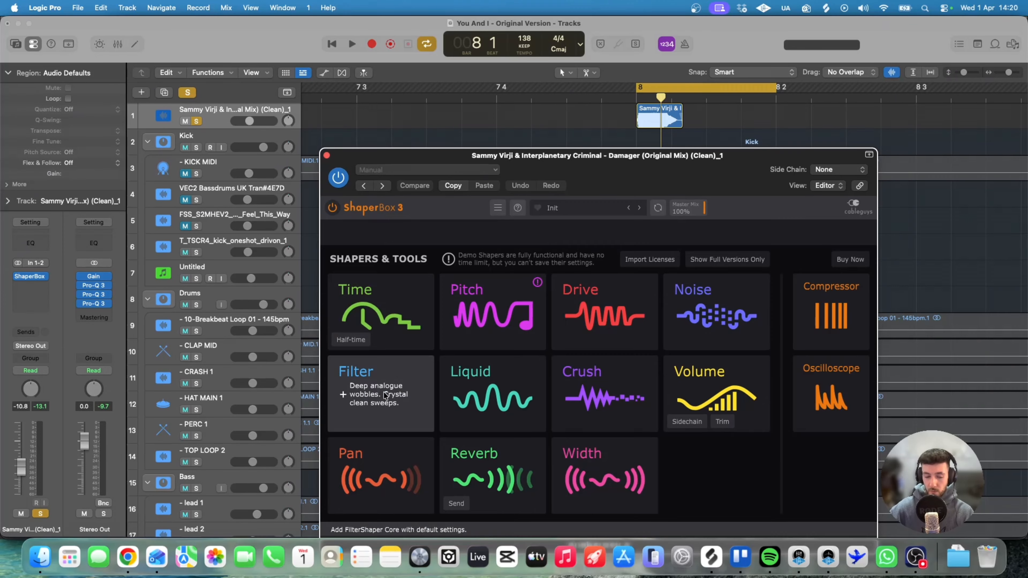
left_click(385, 395)
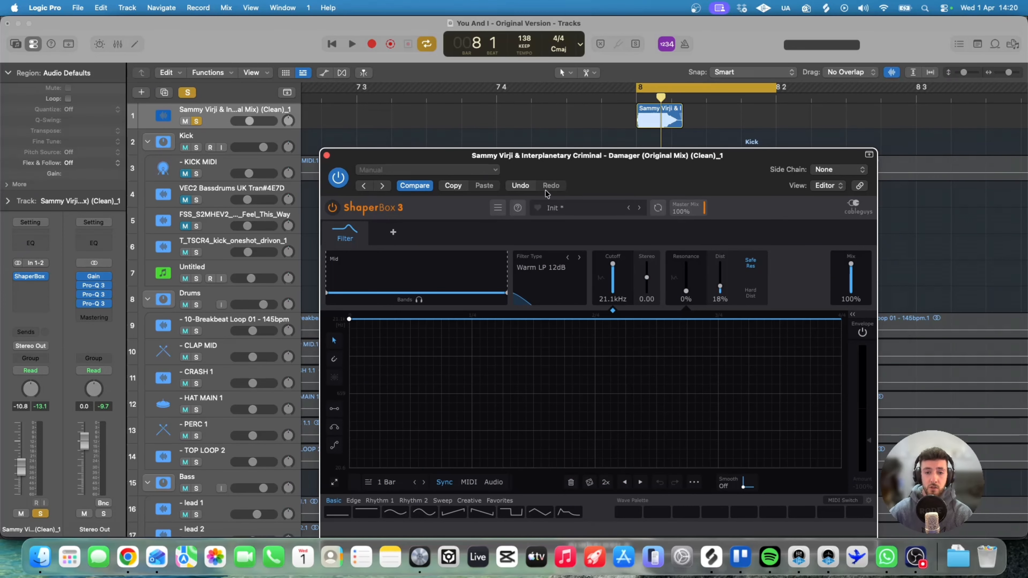
Apply a falling ramp at 1/4 length to the filter cutoff and bend it into an S-curve while the kick loops.
left_click(481, 513)
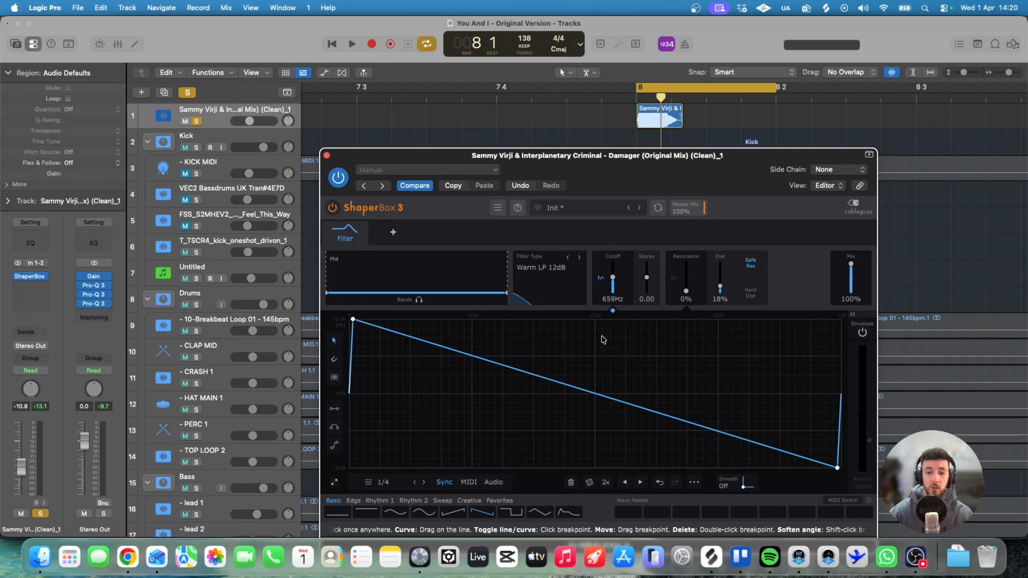
key("space")
left_click_drag(537, 377, 536, 321)
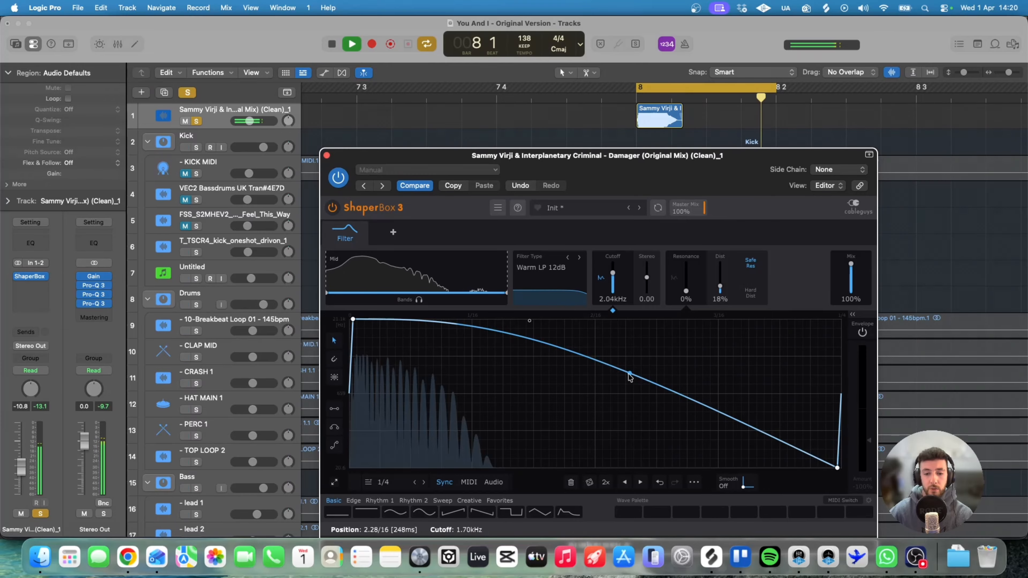
left_click_drag(624, 374, 529, 465)
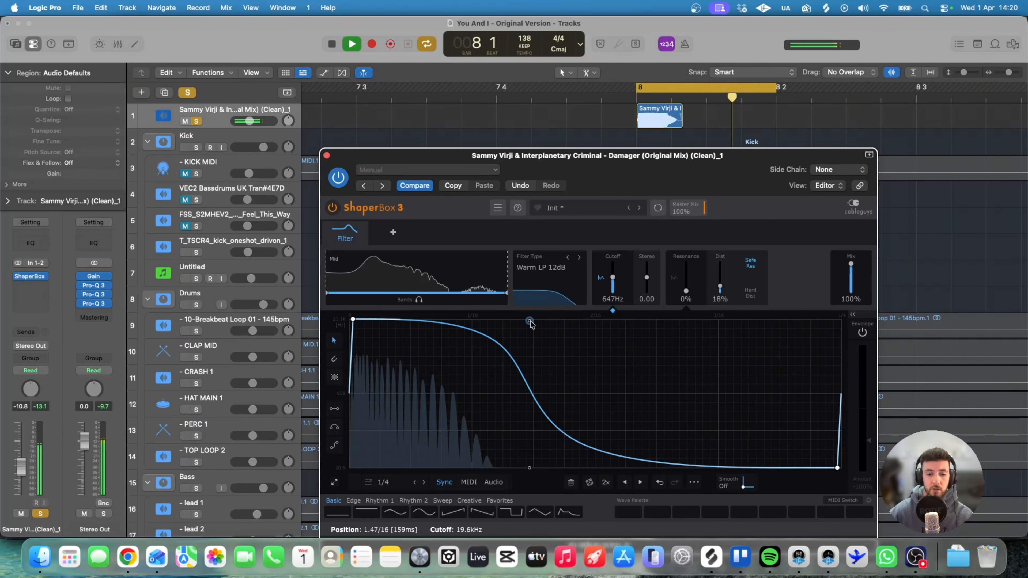
Move both bend points of the cutoff curve earlier, to just after 1/16, and clear the Damager track's solo.
left_click_drag(530, 321, 520, 319)
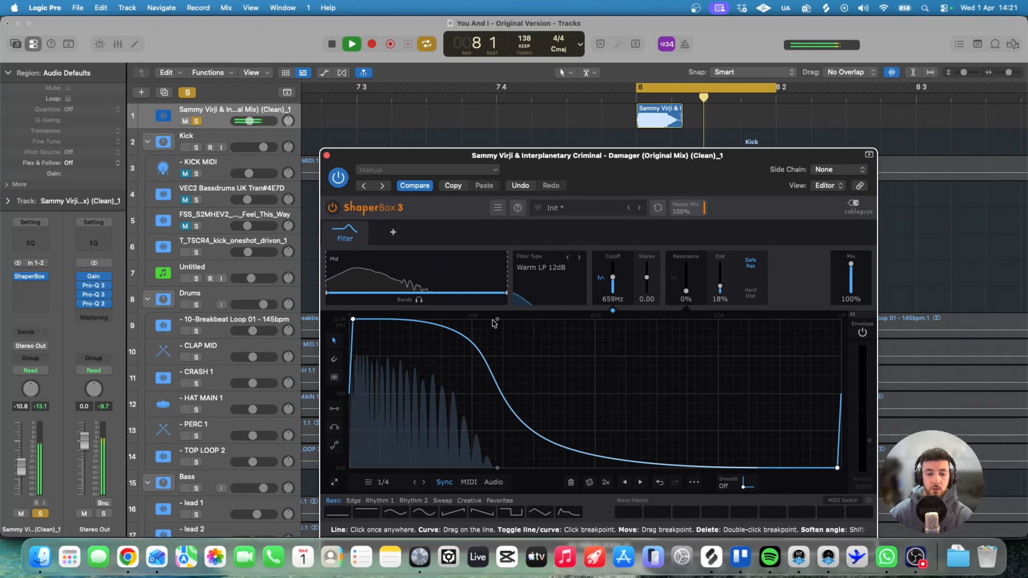
left_click_drag(497, 319, 485, 319)
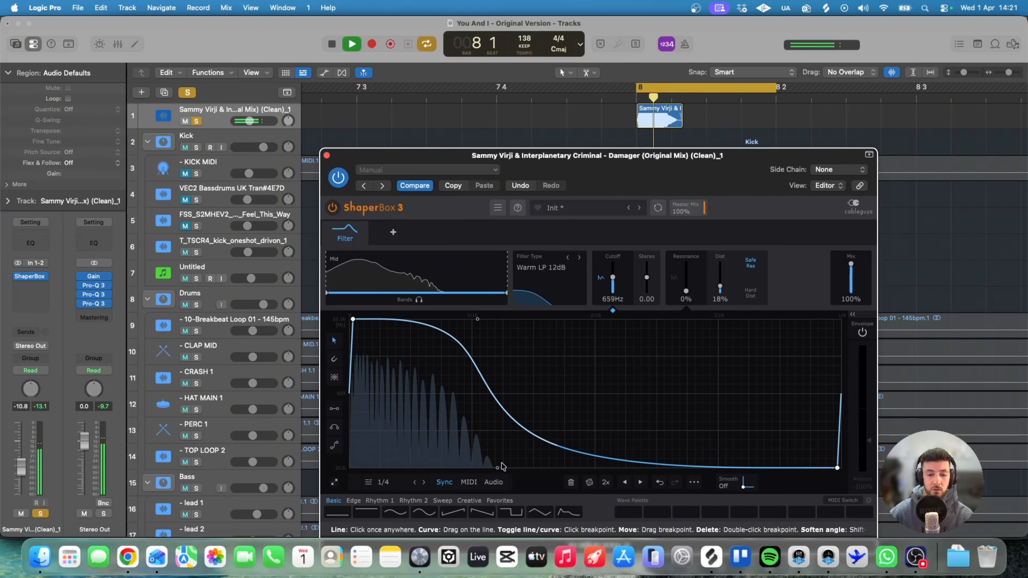
left_click_drag(497, 467, 488, 468)
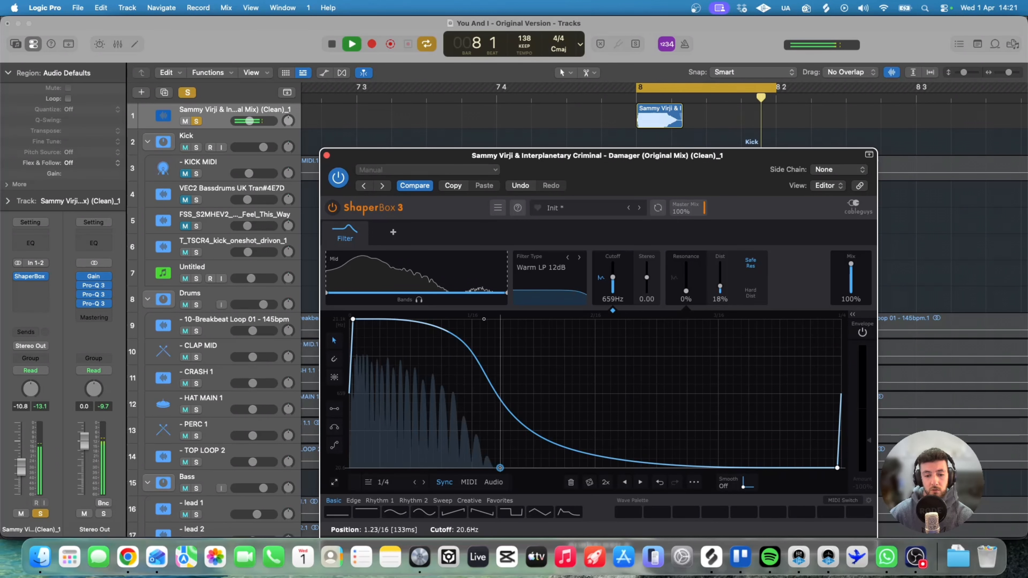
left_click_drag(489, 468, 487, 468)
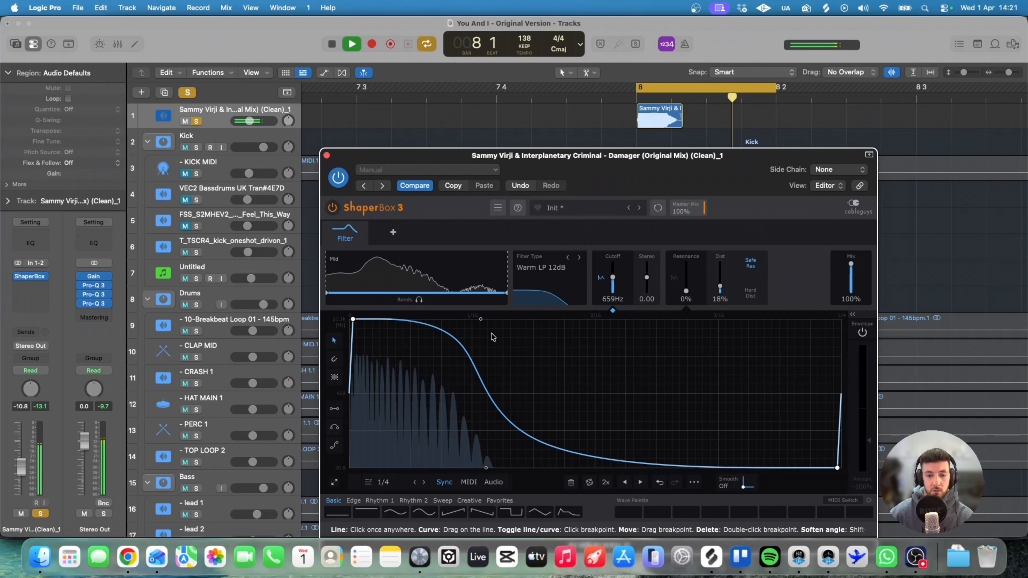
key("space")
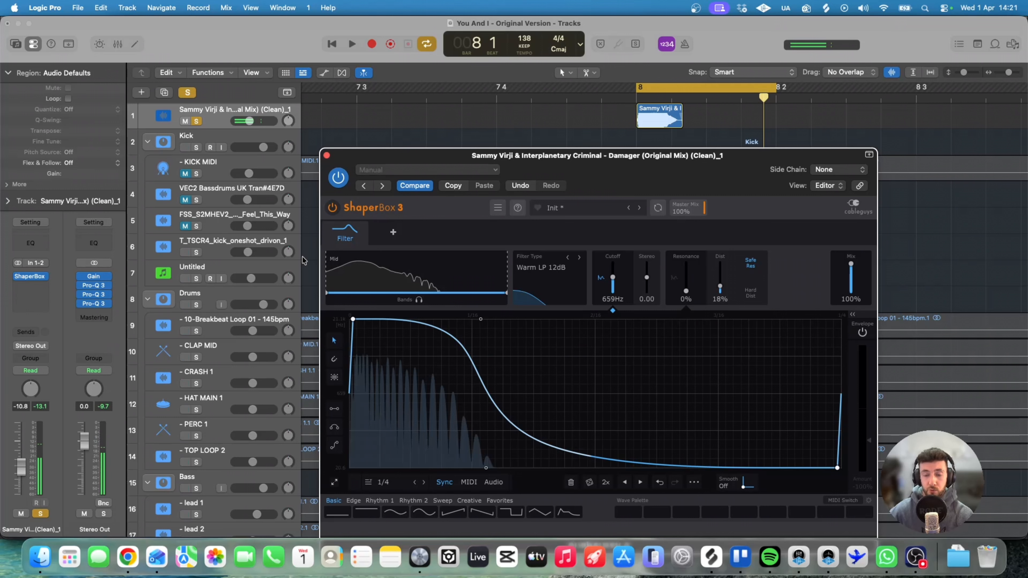
left_click(327, 156)
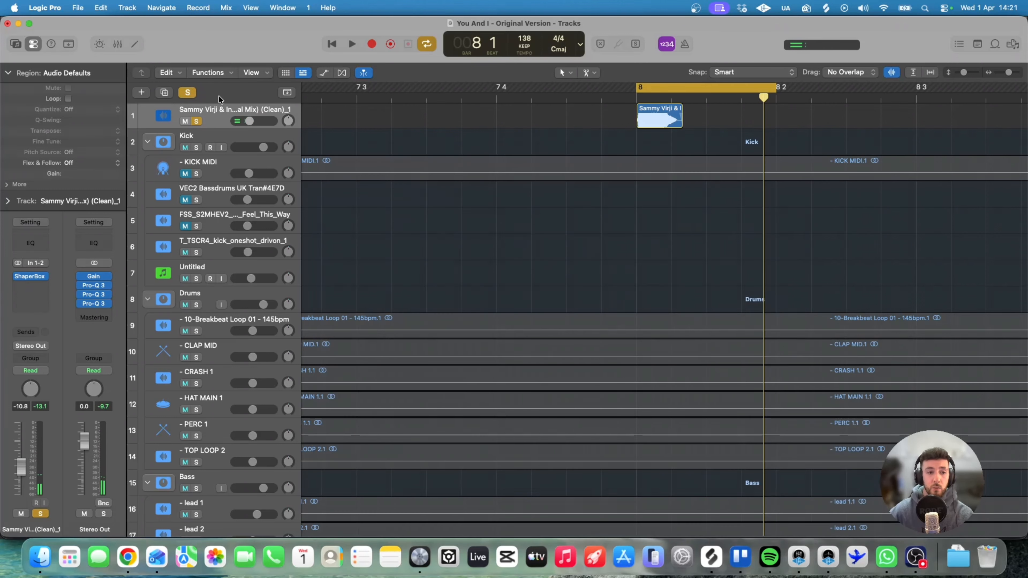
left_click(187, 93)
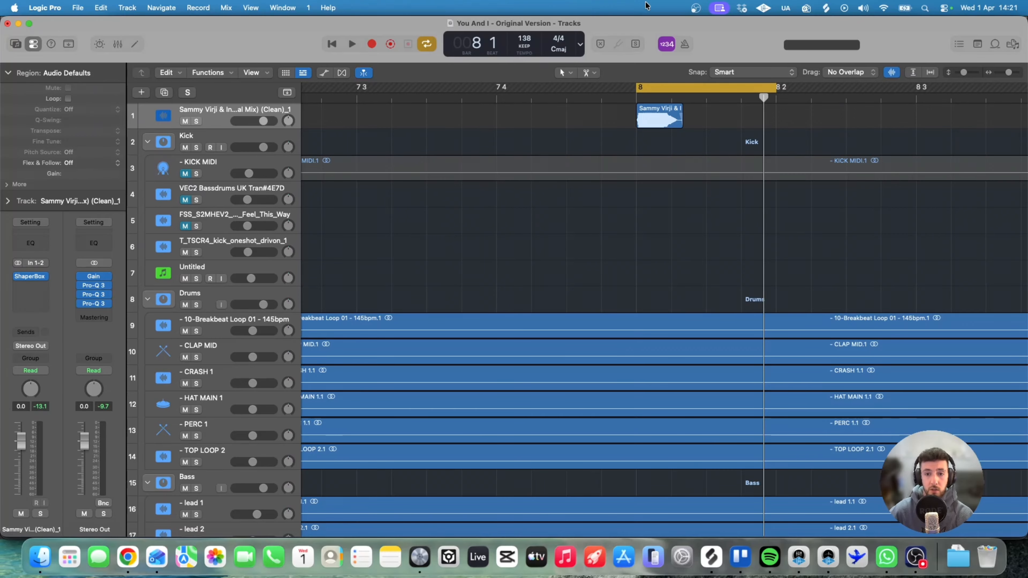
Bounce the Damager kick region at bar 8 in place and delete the original Damager track.
right_click(656, 123)
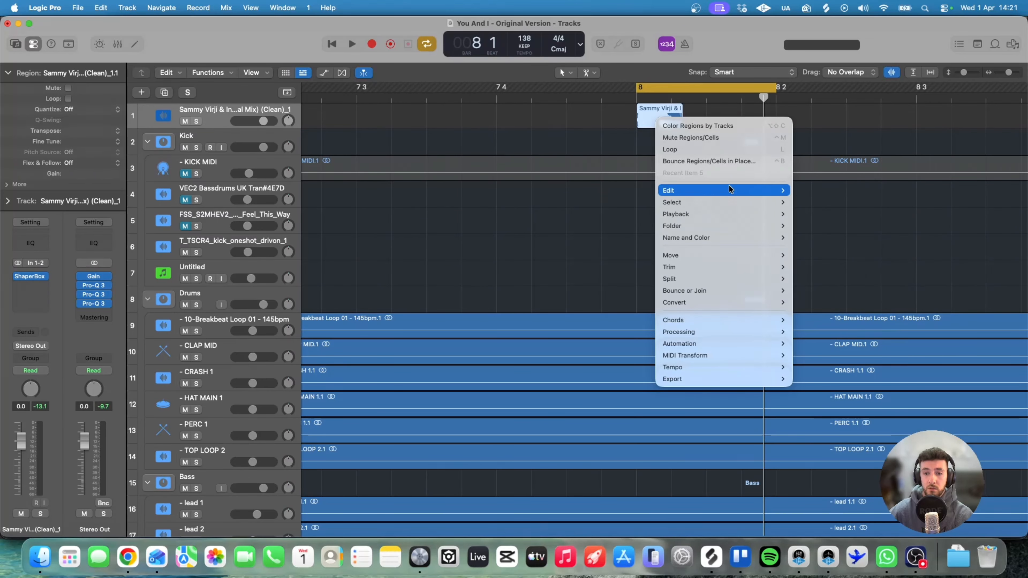
left_click(725, 161)
key("Return")
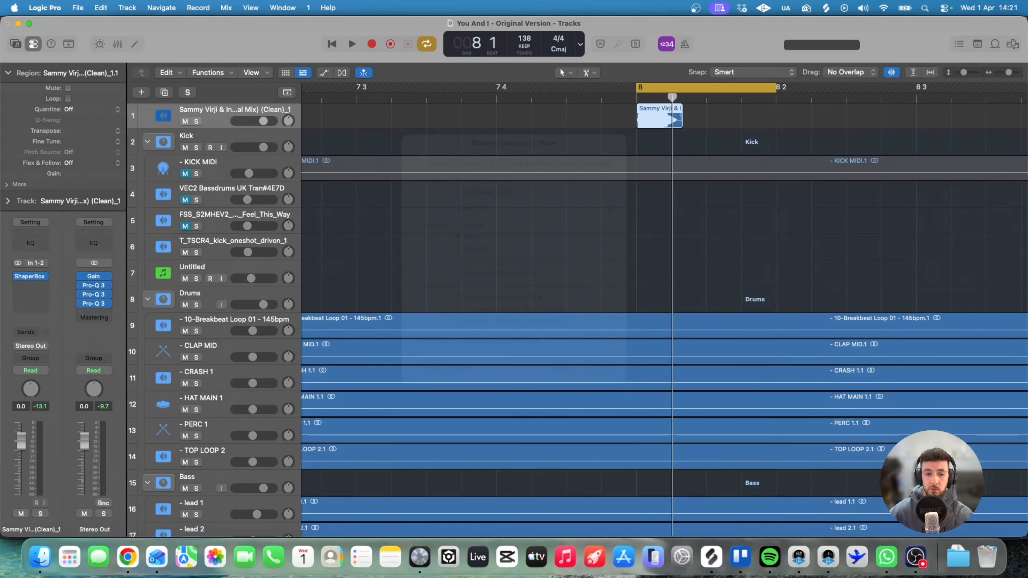
left_click(239, 112)
key("Delete")
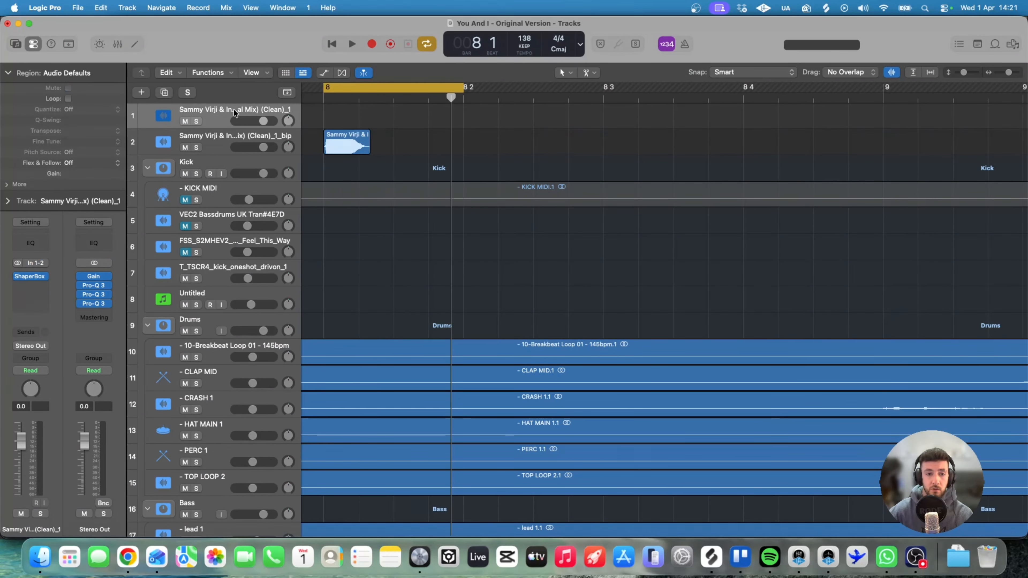
key("Delete")
Set the bounced Damager kick track to -15.2 dB and move it into the Kick group, above T_TSCR4_kick_oneshot_drivon_1.
scroll(506, 116, "up", 8)
scroll(507, 115, "left", 20)
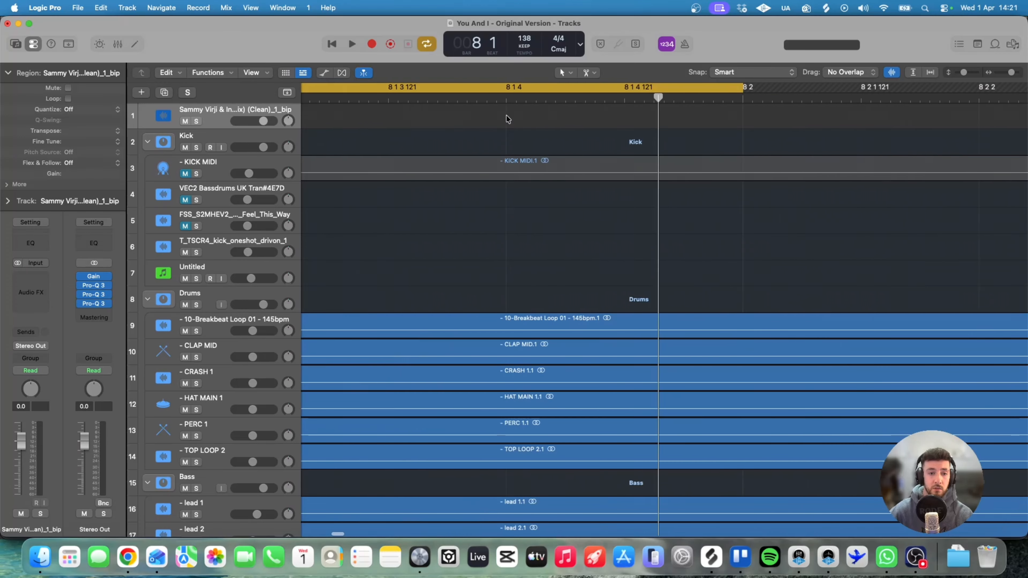
scroll(510, 118, "left", 5)
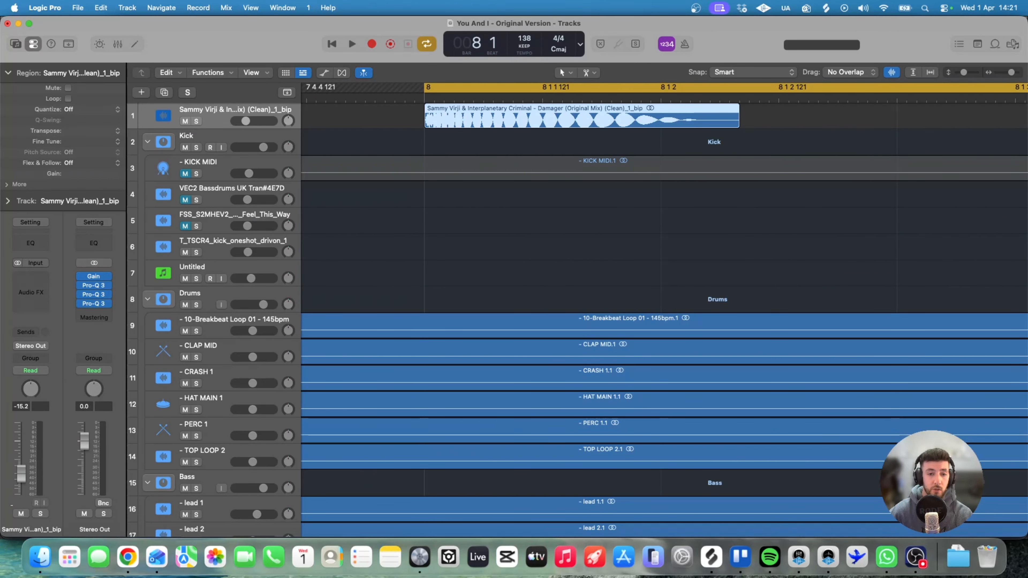
scroll(348, 351, "down", 8)
left_click_drag(223, 111, 225, 220)
scroll(431, 228, "down", 5)
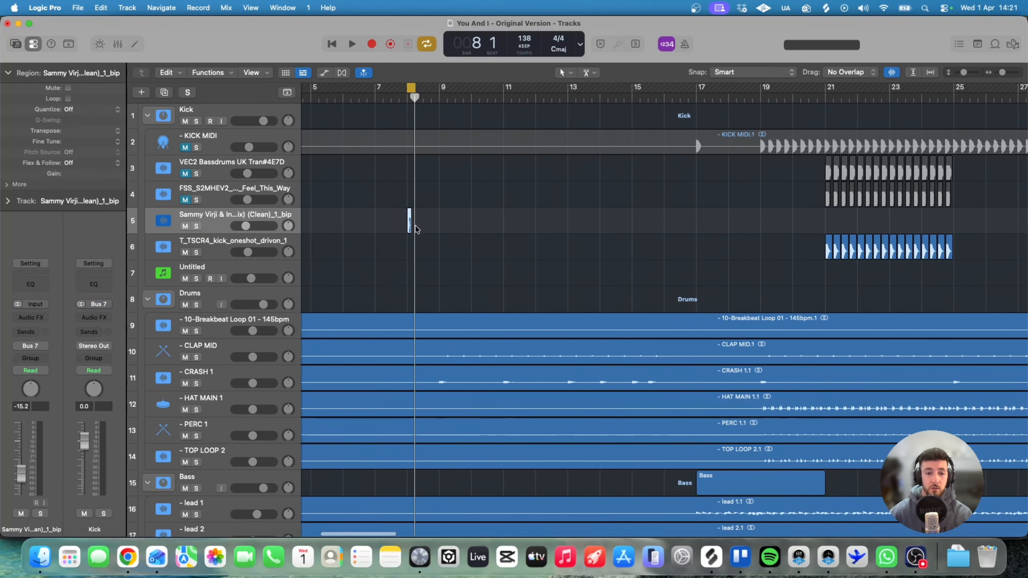
Move the bounced Damager kick region to bar 21 and duplicate it on every beat through bars 21 and 22.
left_click_drag(409, 221, 831, 221)
scroll(830, 221, "up", 5)
scroll(832, 220, "up", 5)
scroll(830, 221, "right", 3)
mouse_move(707, 223)
left_mouse_down()
mouse_move(772, 223)
mouse_move(706, 223)
left_mouse_up()
scroll(846, 223, "down", 2)
left_click_drag(706, 223, 635, 224)
left_click_drag(635, 225, 830, 226)
scroll(830, 225, "down", 2)
Loop bars 21 to 22 with T_TSCR4_kick_oneshot_drivon_1 muted and set the bounced Damager kick to -14.4 dB.
left_click_drag(952, 87, 691, 96)
left_click(185, 253)
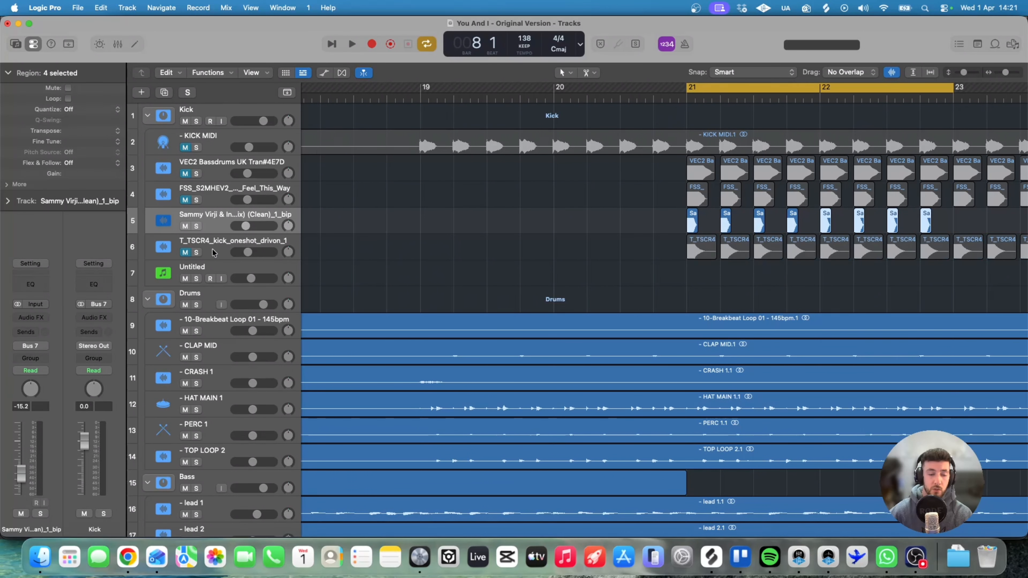
key("space")
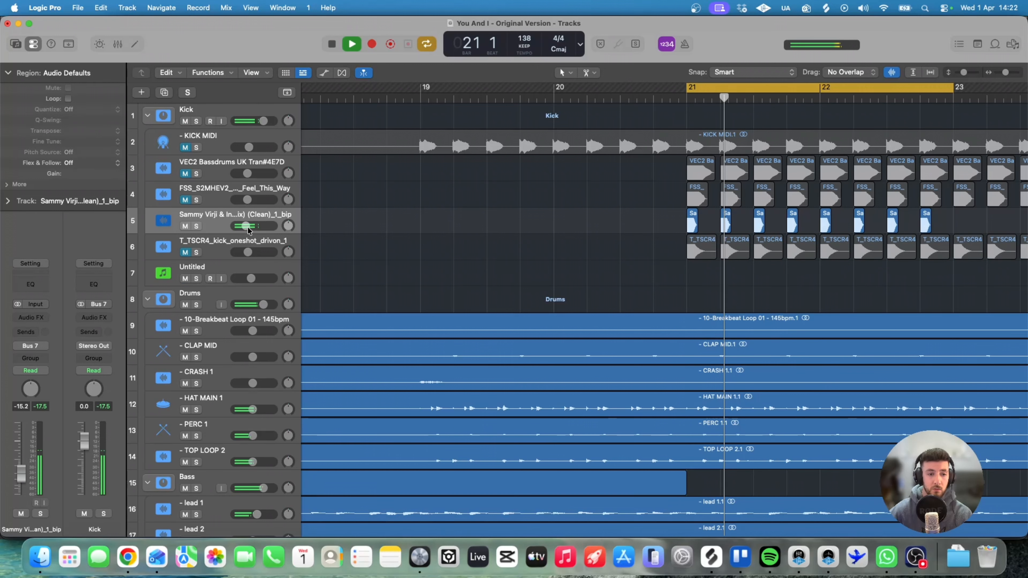
left_click_drag(246, 226, 252, 229)
Extend the cycle range through bar 24 and play T_TSCR4_kick_oneshot_drivon_1 with the Damager kick muted.
scroll(337, 229, "down", 2)
scroll(336, 230, "left", 2)
scroll(567, 195, "right", 4)
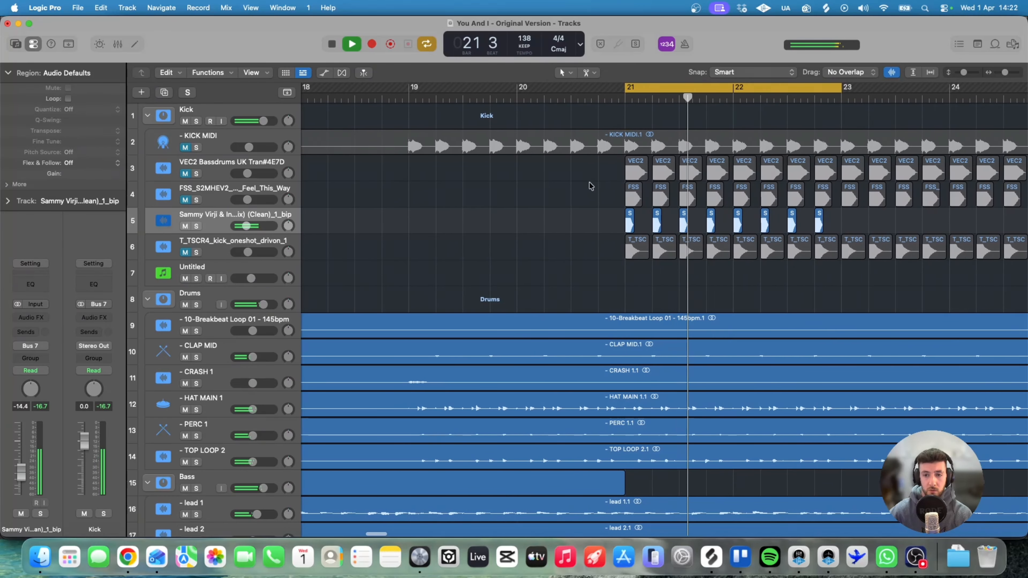
scroll(724, 160, "down", 2)
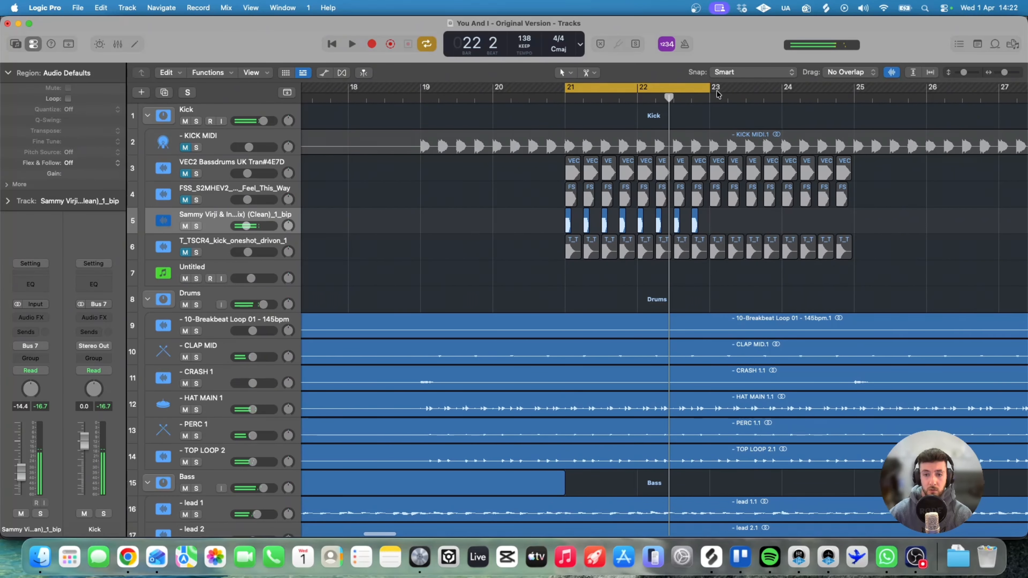
left_click_drag(717, 94, 854, 97)
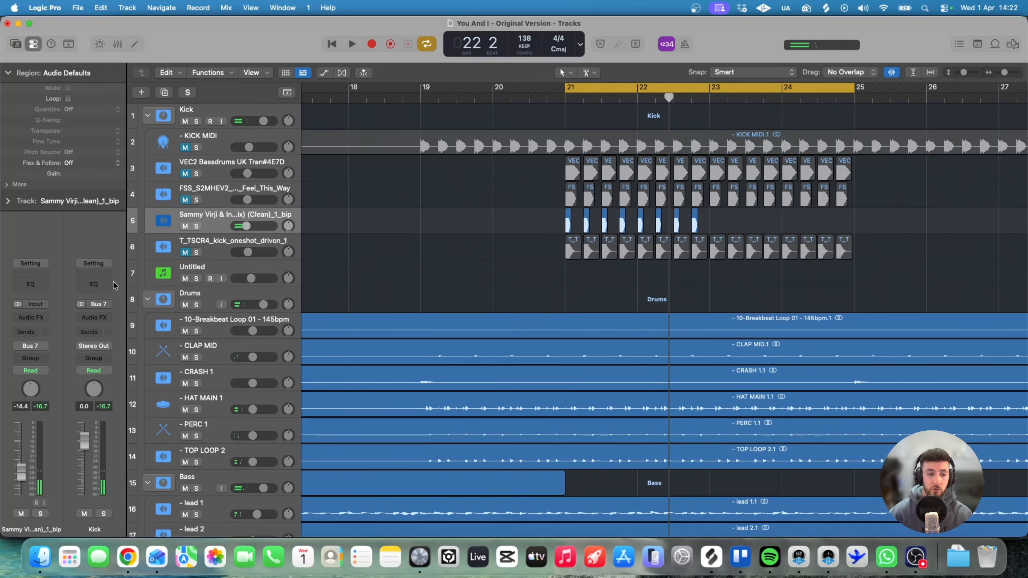
left_click(186, 253)
left_click(185, 226)
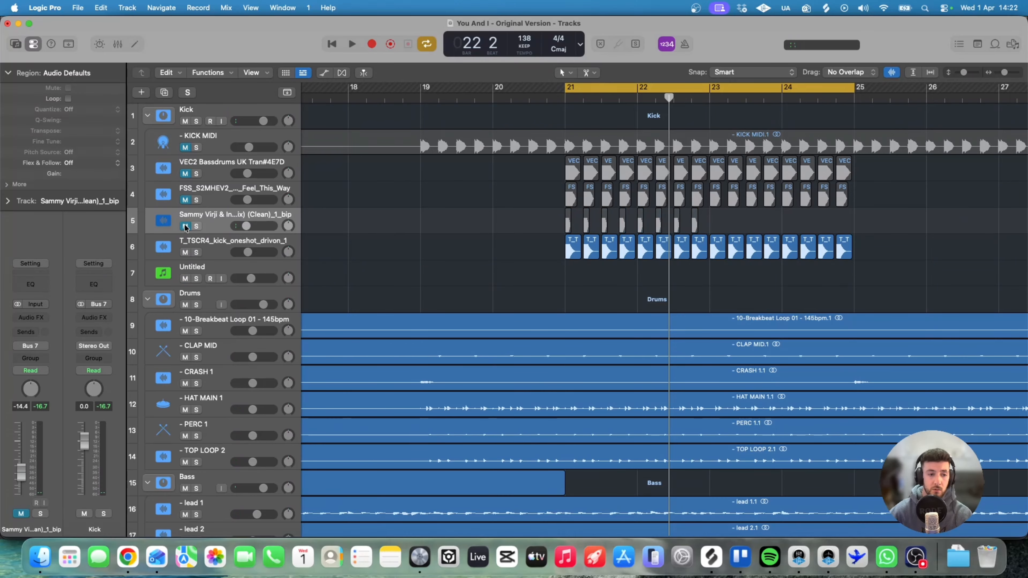
key("space")
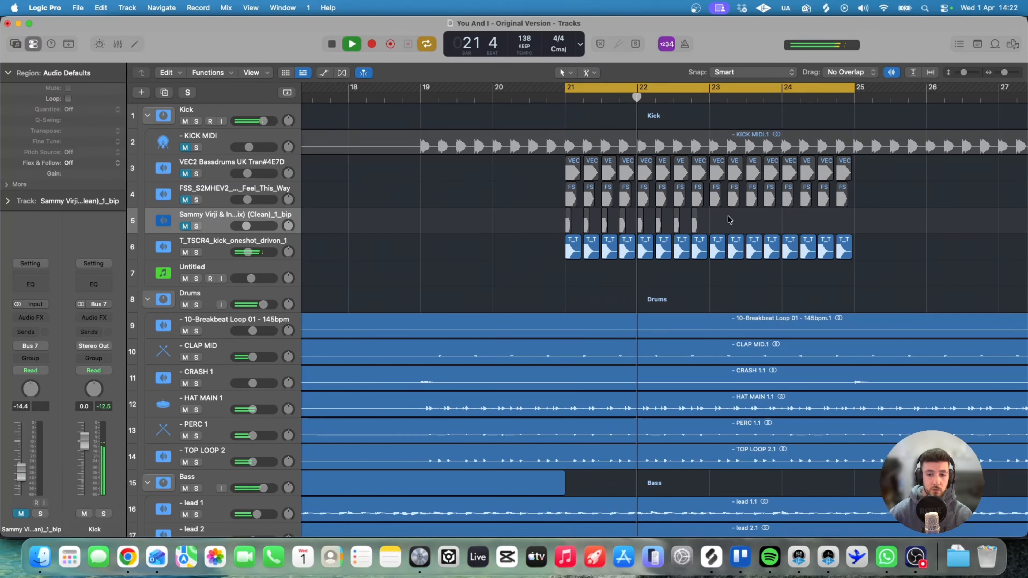
Copy the eight Damager kicks into bars 23 and 24 and audition them with T_TSCR4_kick_oneshot_drivon_1 muted.
left_click_drag(732, 216, 709, 221)
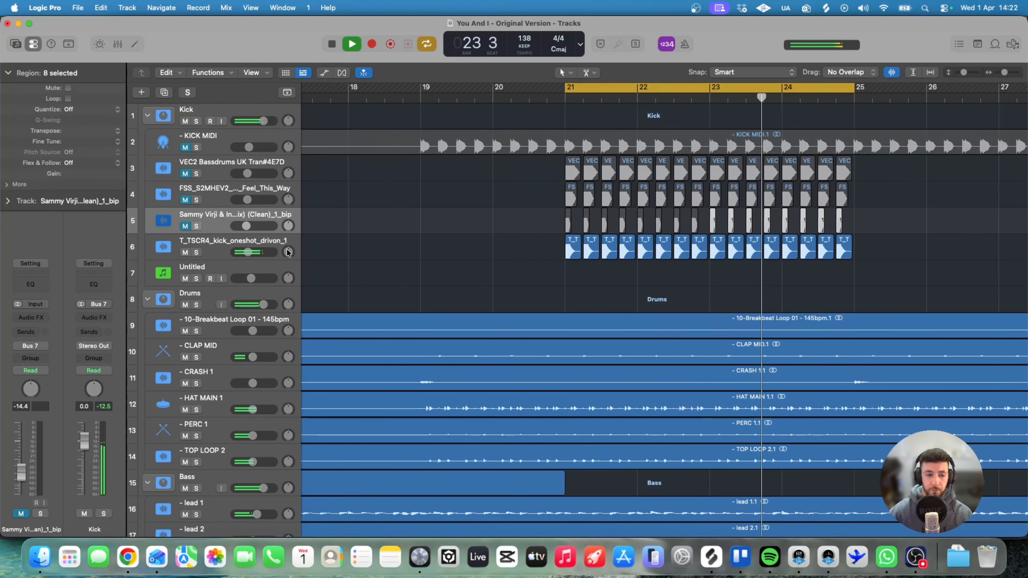
left_click(186, 252)
left_click(185, 226)
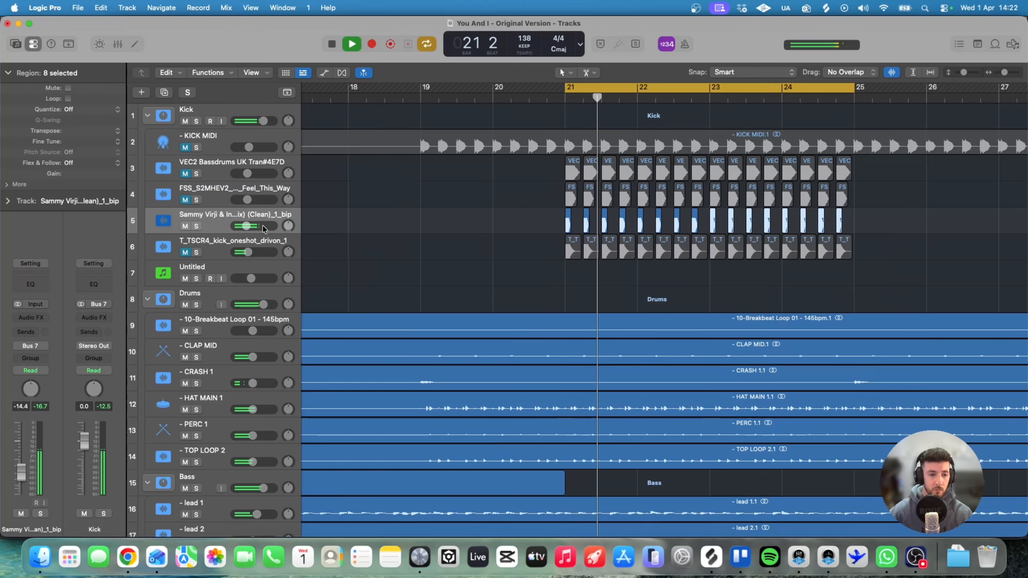
Set the Damager kick to -14.0 dB, mute it, and play T_TSCR4_kick_oneshot_drivon_1 again for comparison.
left_click(186, 226)
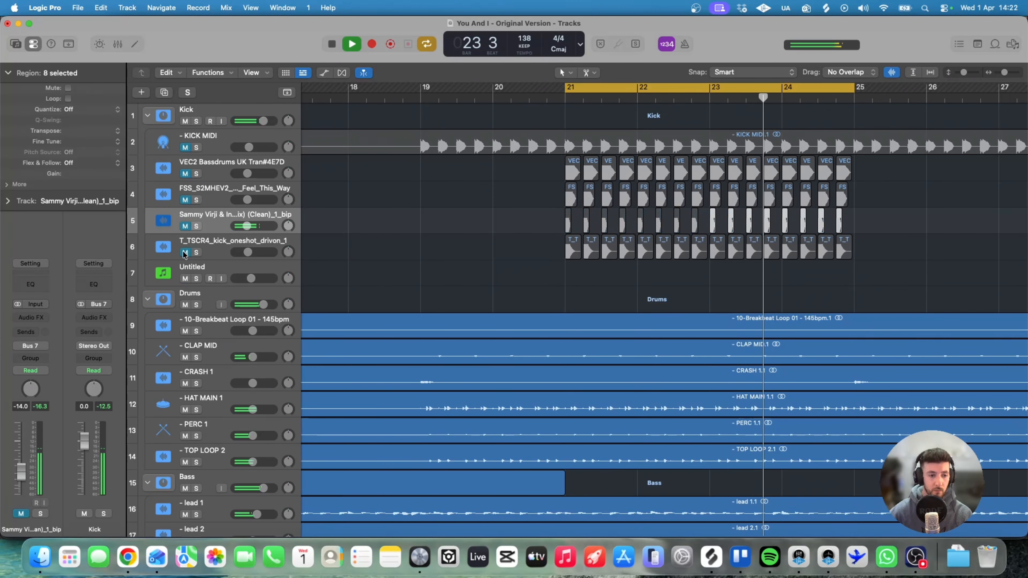
left_click(185, 252)
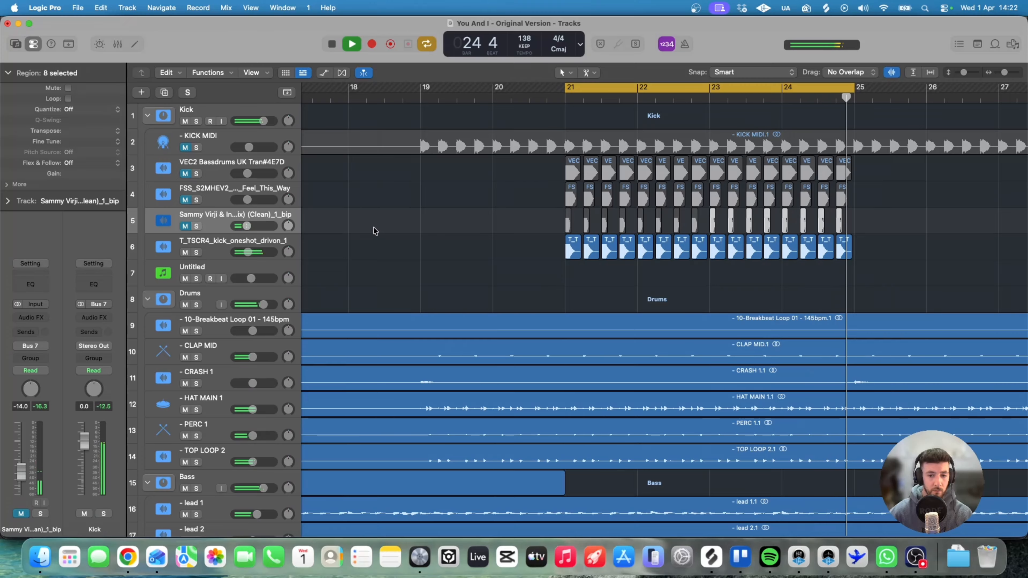
key("space")
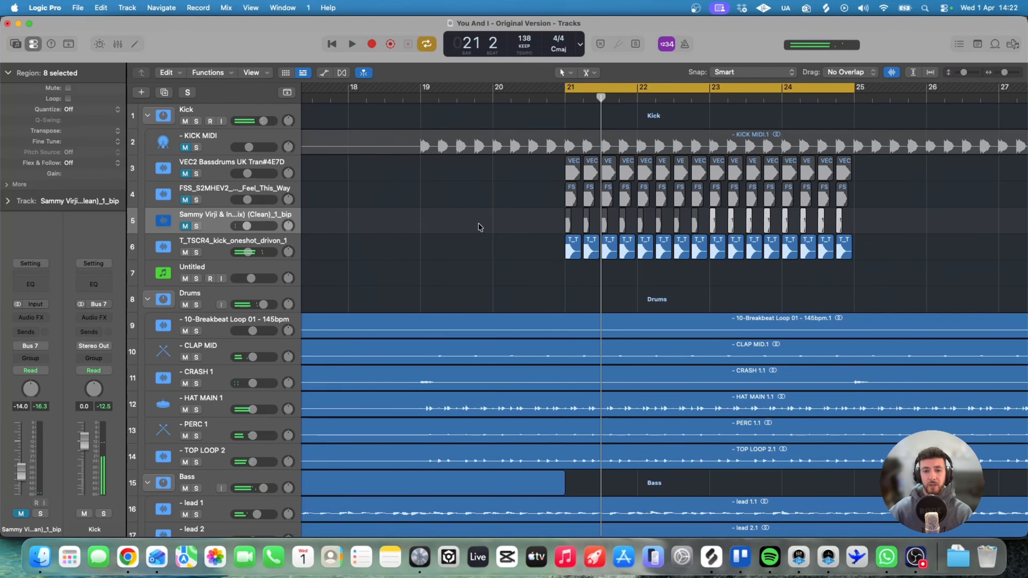